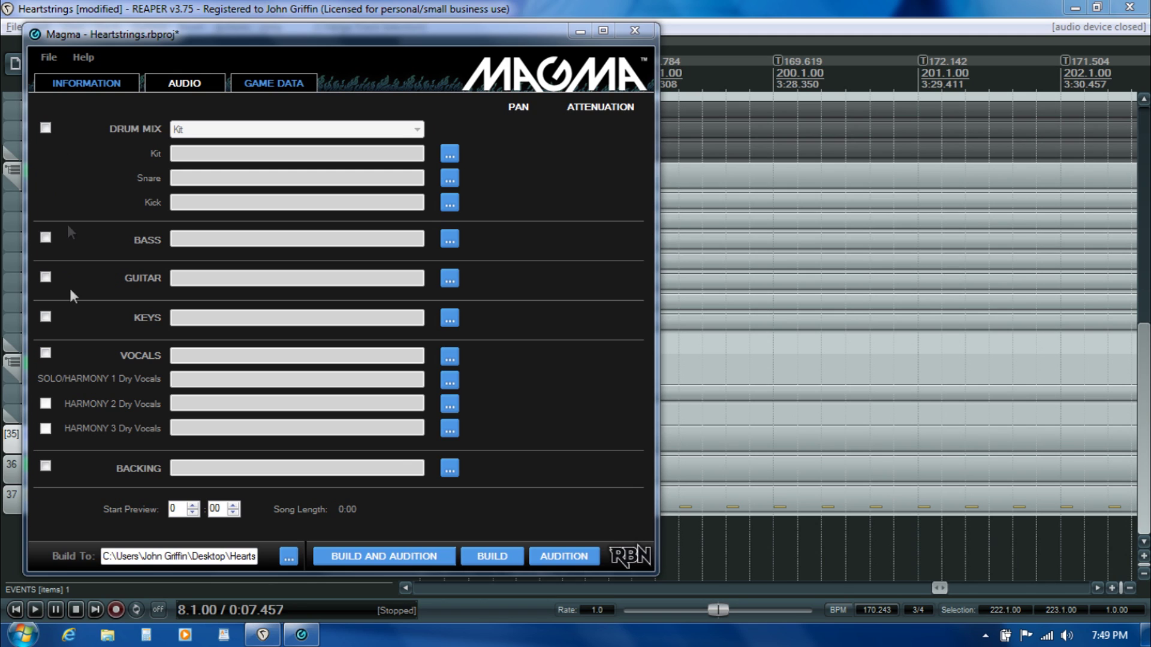
Step: Enable the drum mix and choose Kit, Kick & Snare from its dropdown
{"action": "left_click", "coordinate": [46, 128]}
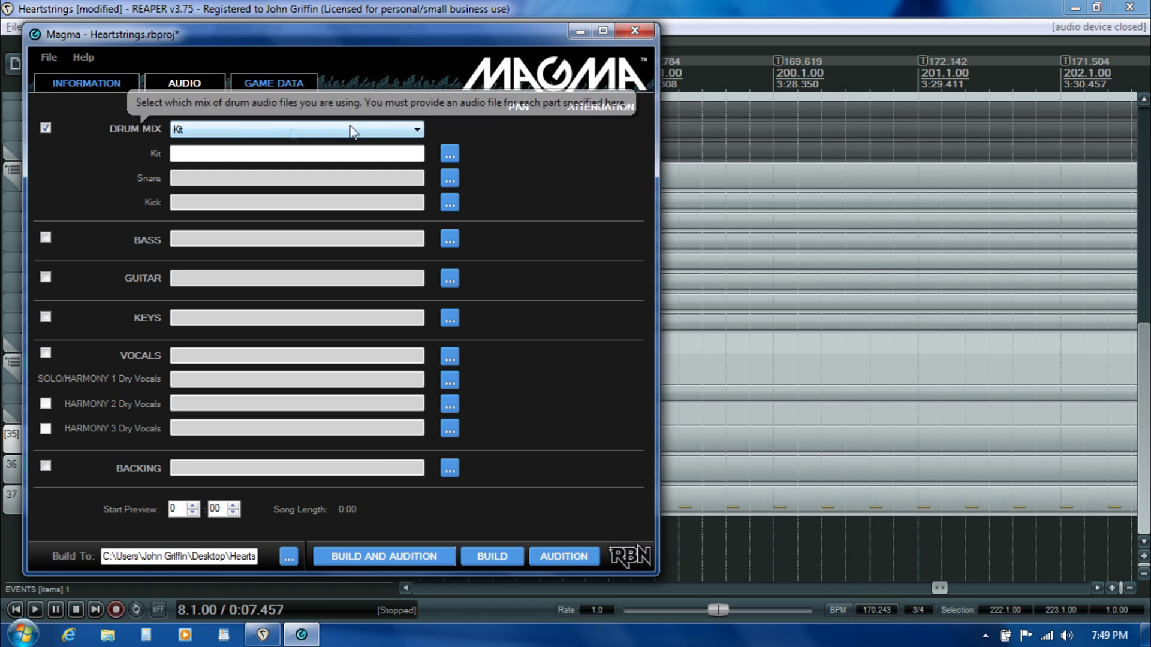
{"action": "left_click", "coordinate": [416, 132]}
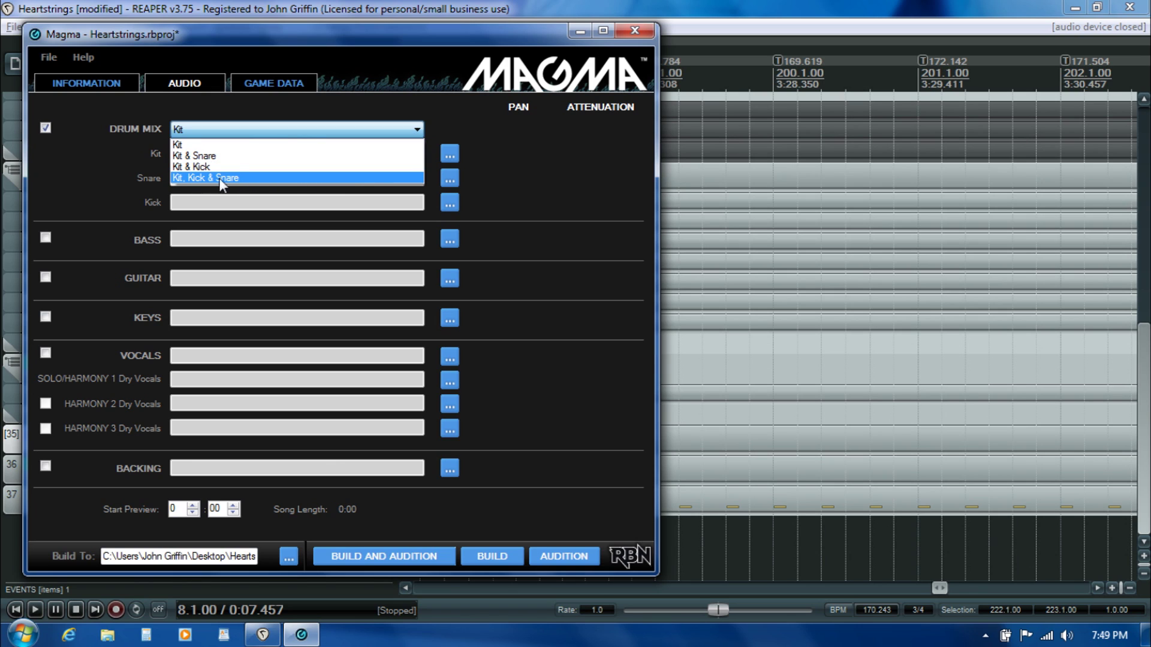
{"action": "left_click", "coordinate": [186, 177]}
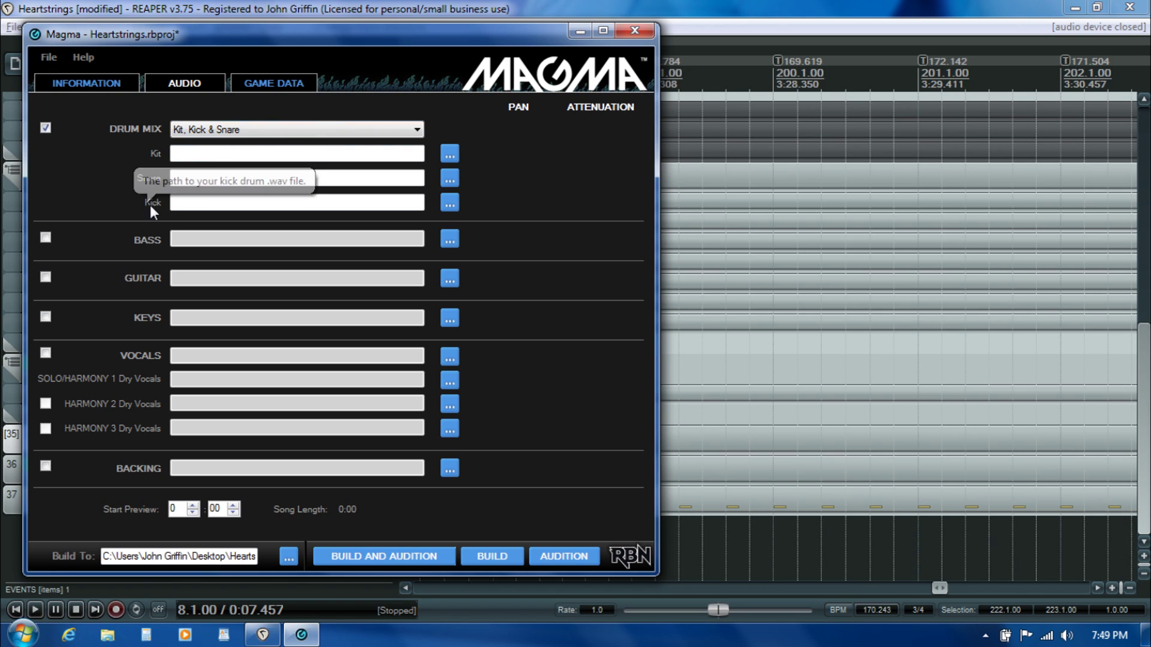
{"action": "mouse_move", "coordinate": [157, 149]}
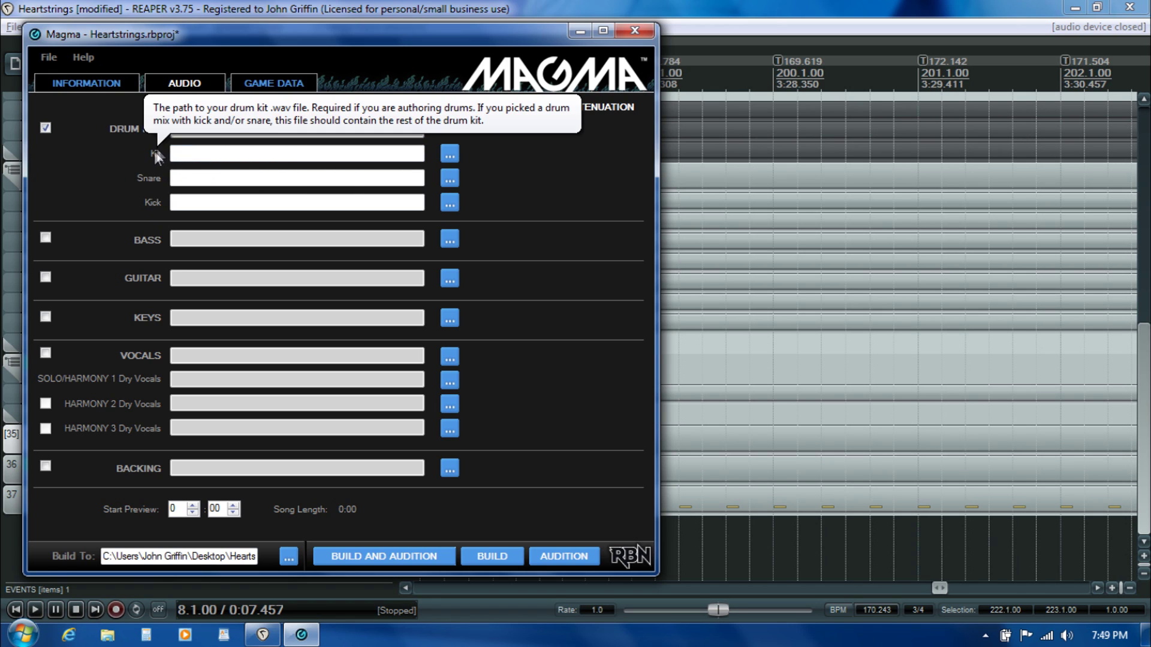
Step: Load Heartstrings 01KICK.wav, 02SNR.wav and 03KIT.wav into the kick, snare and kit slots
{"action": "left_click", "coordinate": [449, 203]}
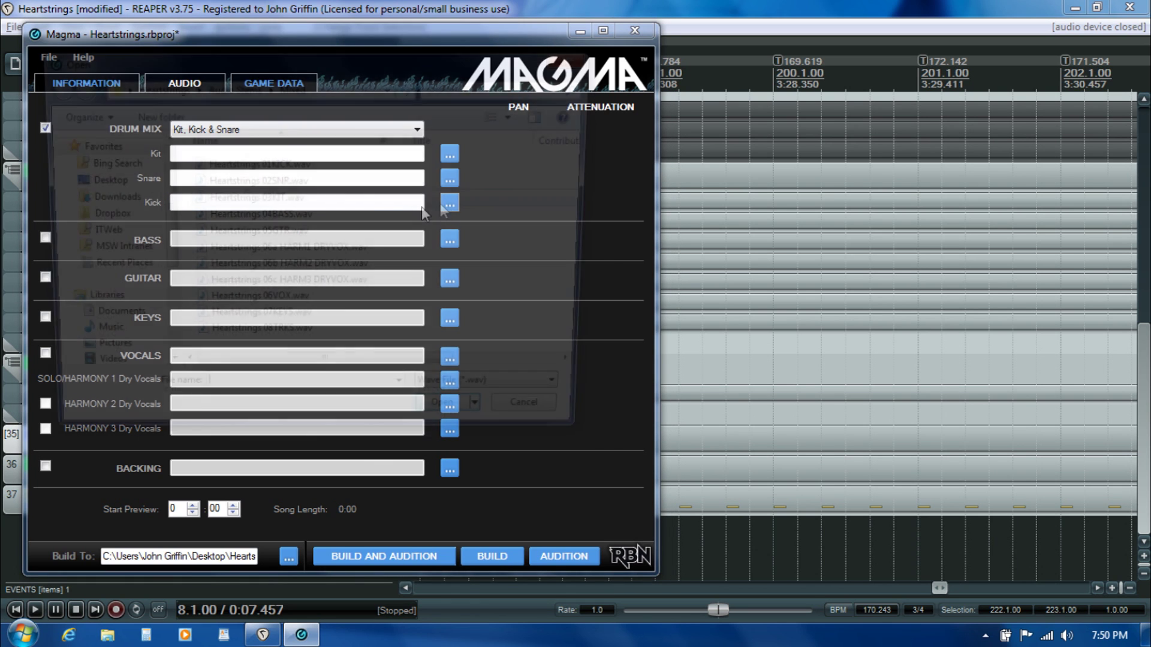
{"action": "double_click", "coordinate": [282, 166]}
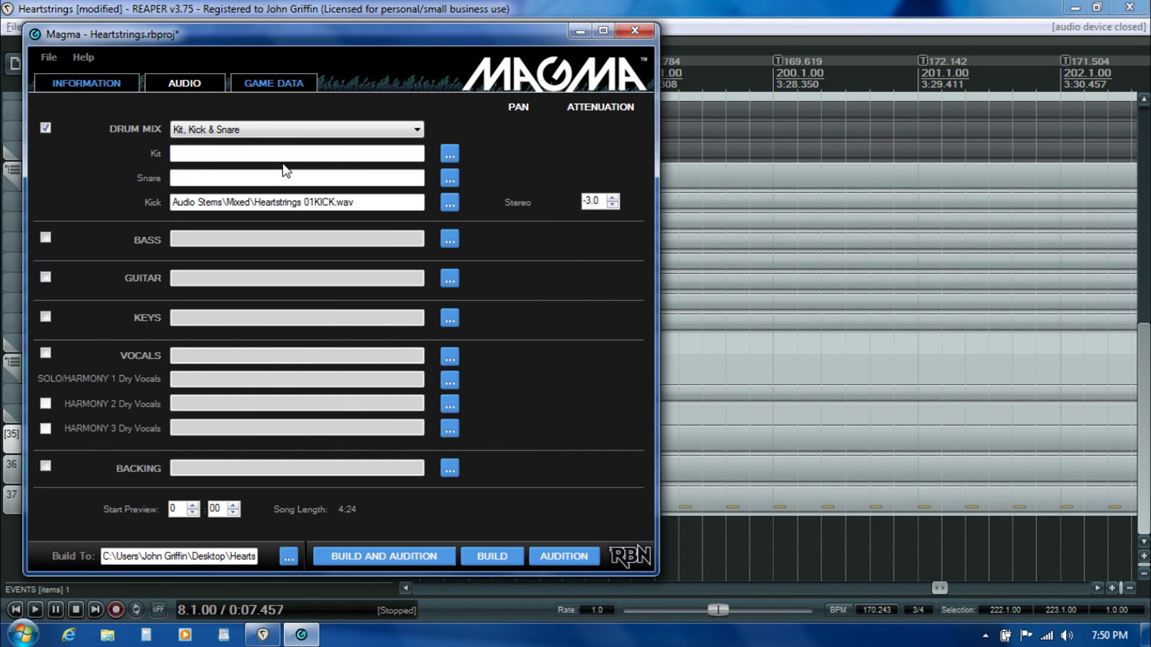
{"action": "left_click", "coordinate": [449, 179]}
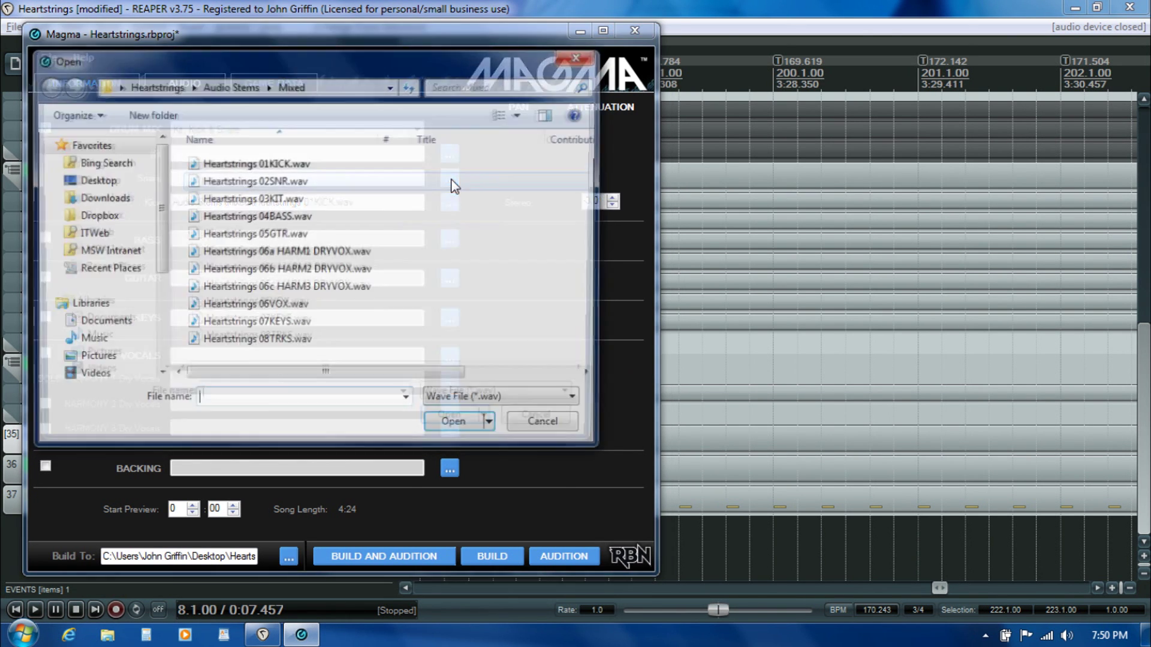
{"action": "double_click", "coordinate": [344, 184]}
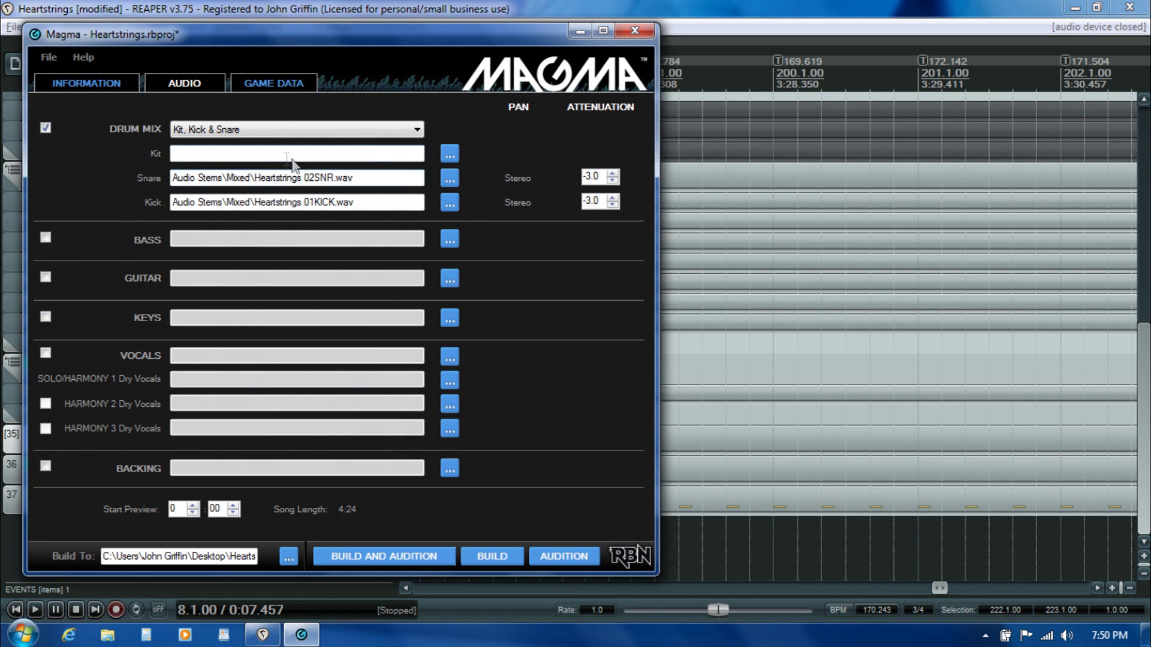
{"action": "left_click", "coordinate": [450, 154]}
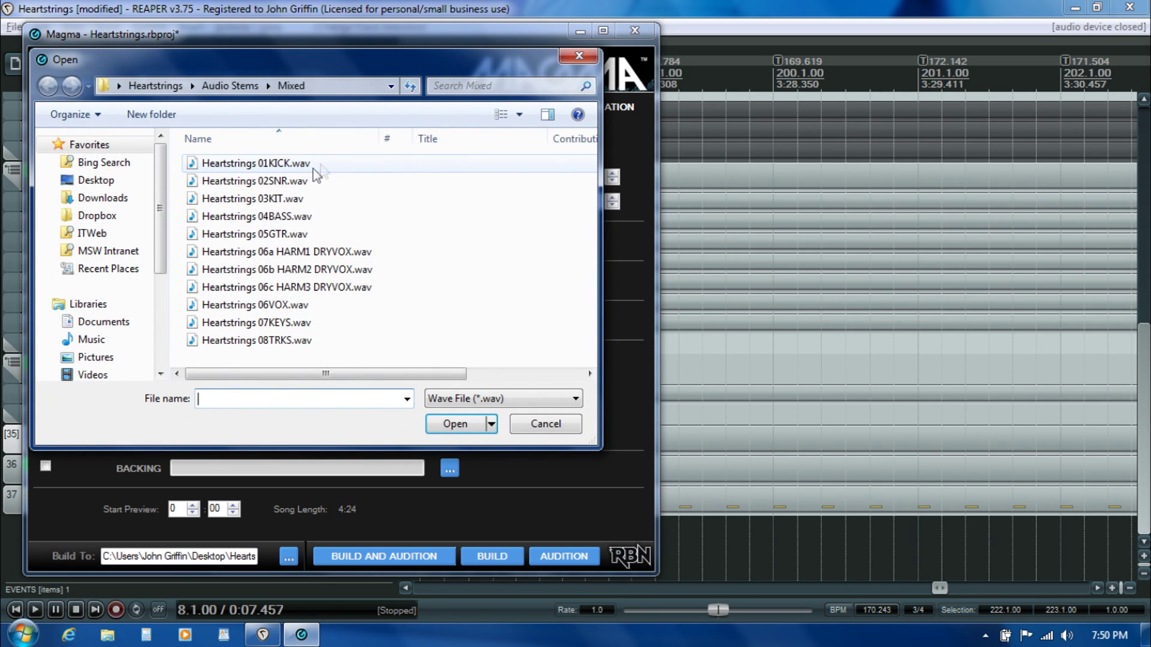
{"action": "double_click", "coordinate": [290, 198]}
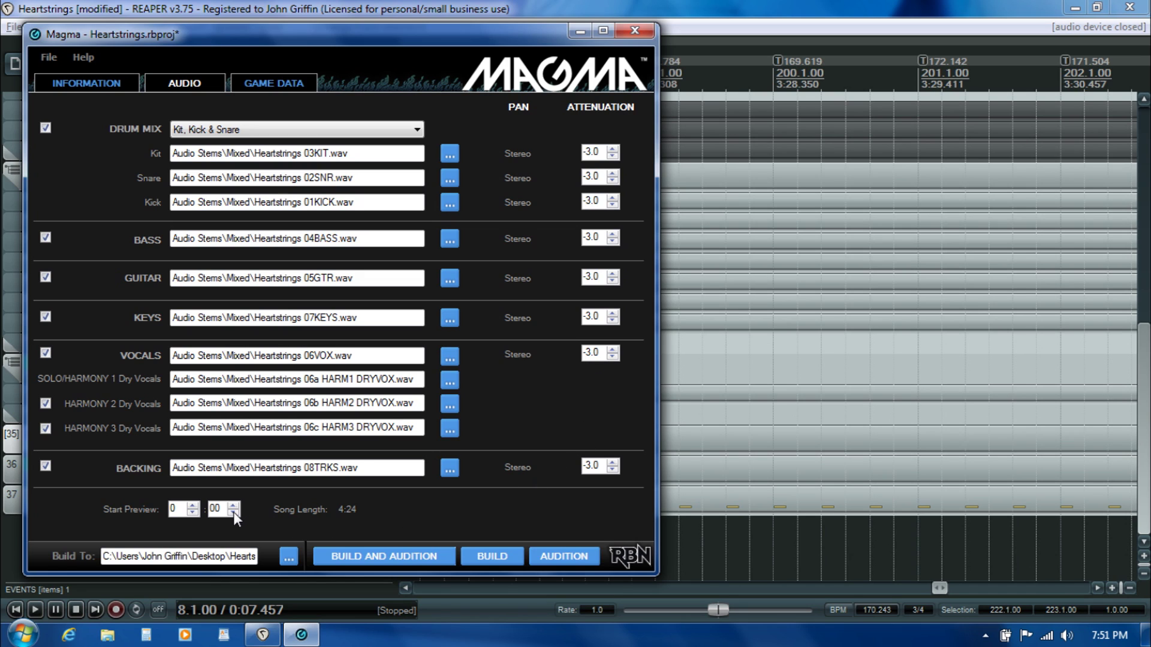
{"action": "mouse_move", "coordinate": [259, 512]}
Step: Enter 3 as the preview start minutes, then move to the Game Data page
{"action": "double_click", "coordinate": [174, 509]}
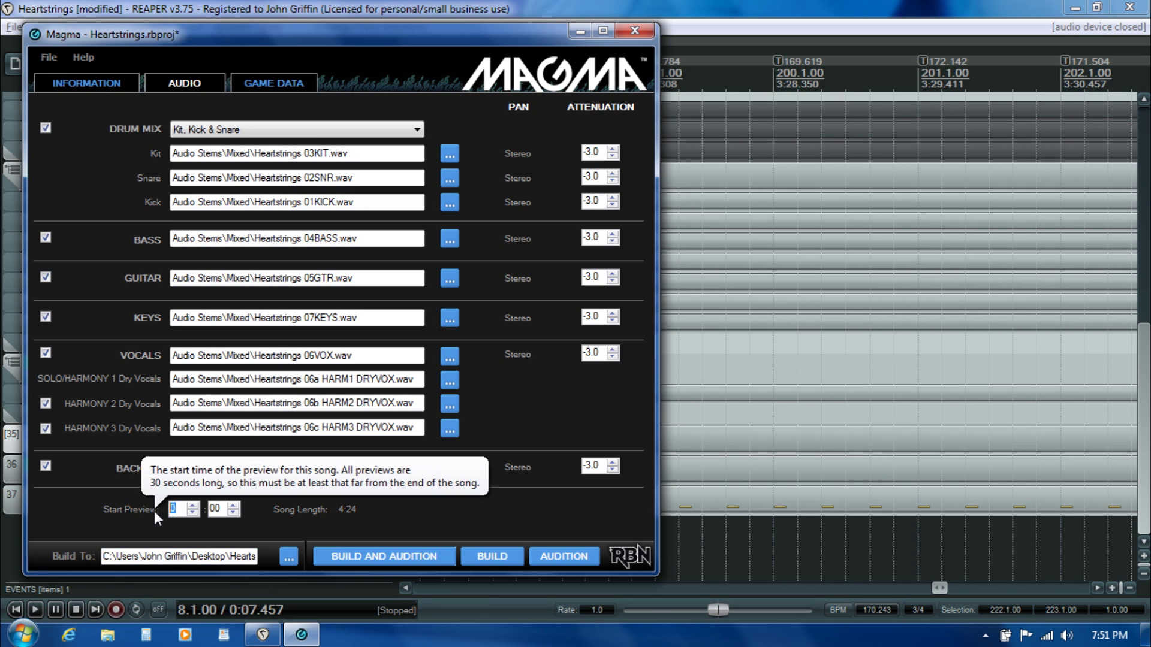
{"action": "type", "text": "3"}
{"action": "left_click", "coordinate": [222, 507]}
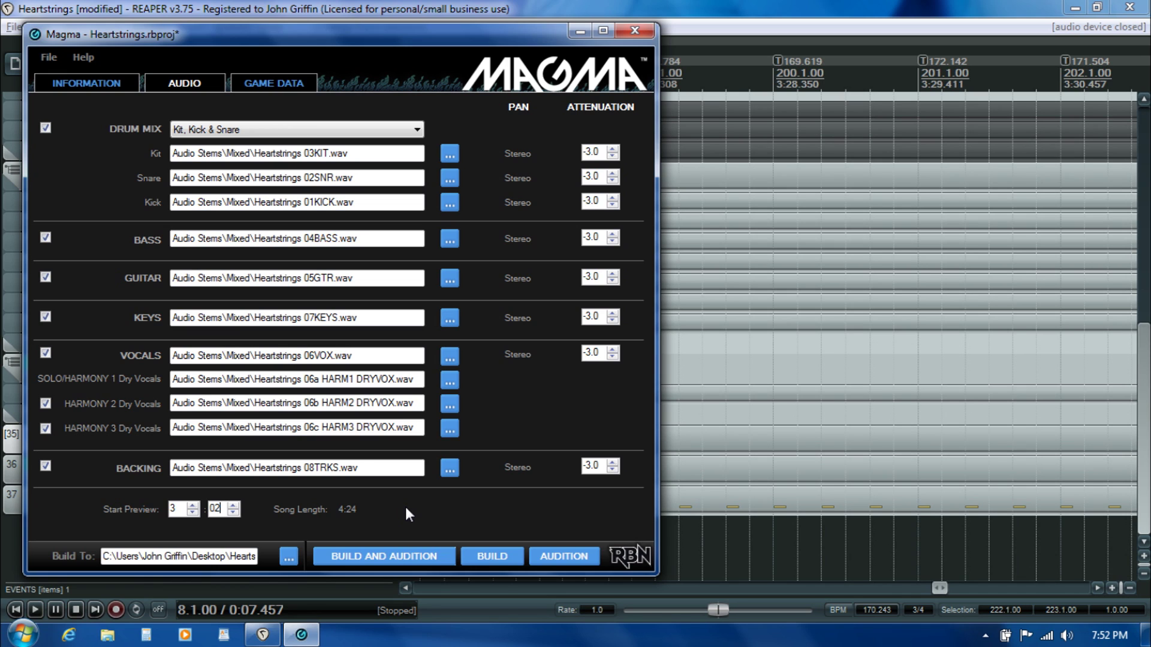
{"action": "left_click", "coordinate": [270, 84]}
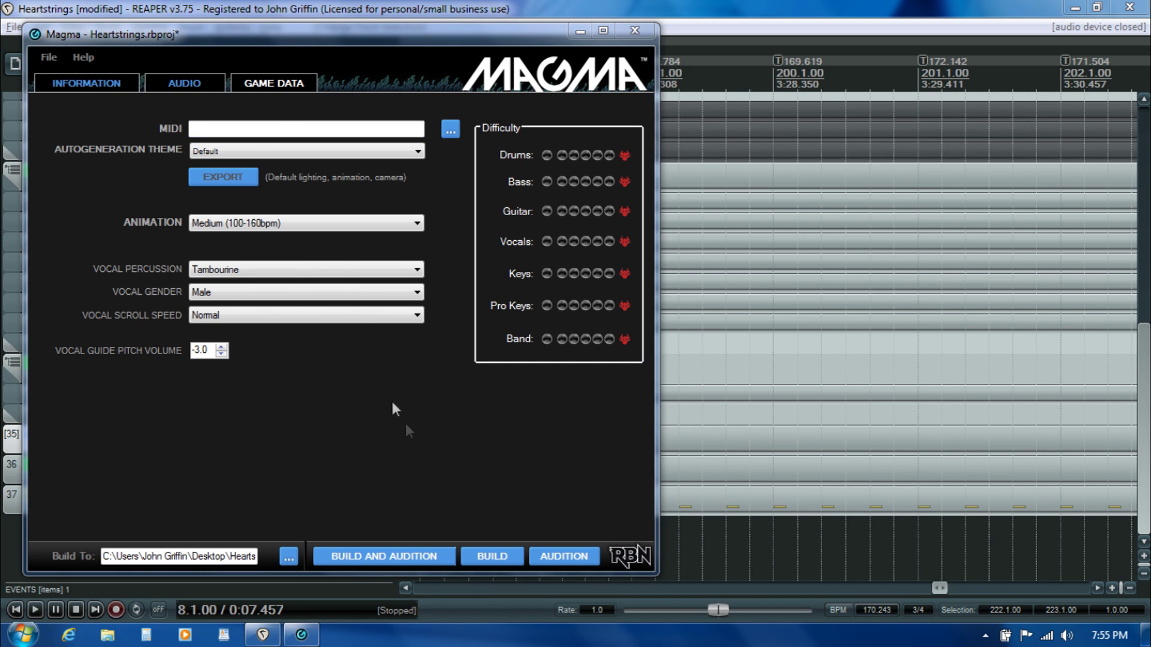
Step: Pick Heartstrings.mid from the Heartstrings project folder as the song's MIDI file
{"action": "left_click", "coordinate": [283, 128]}
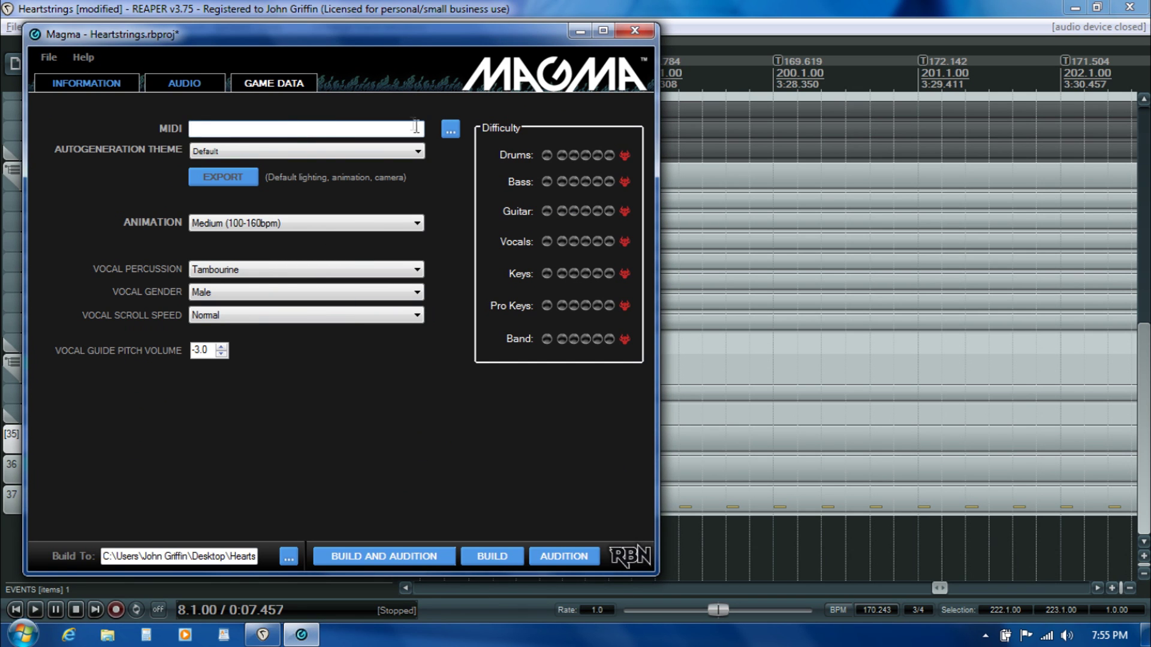
{"action": "left_click", "coordinate": [450, 128]}
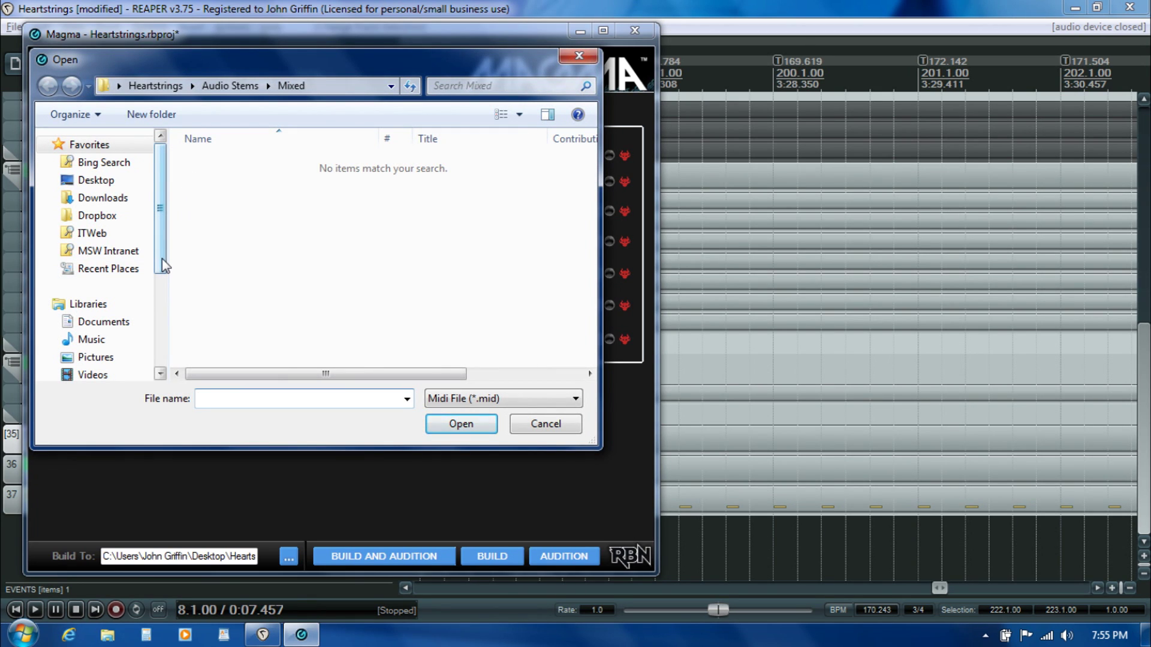
{"action": "left_click", "coordinate": [158, 88]}
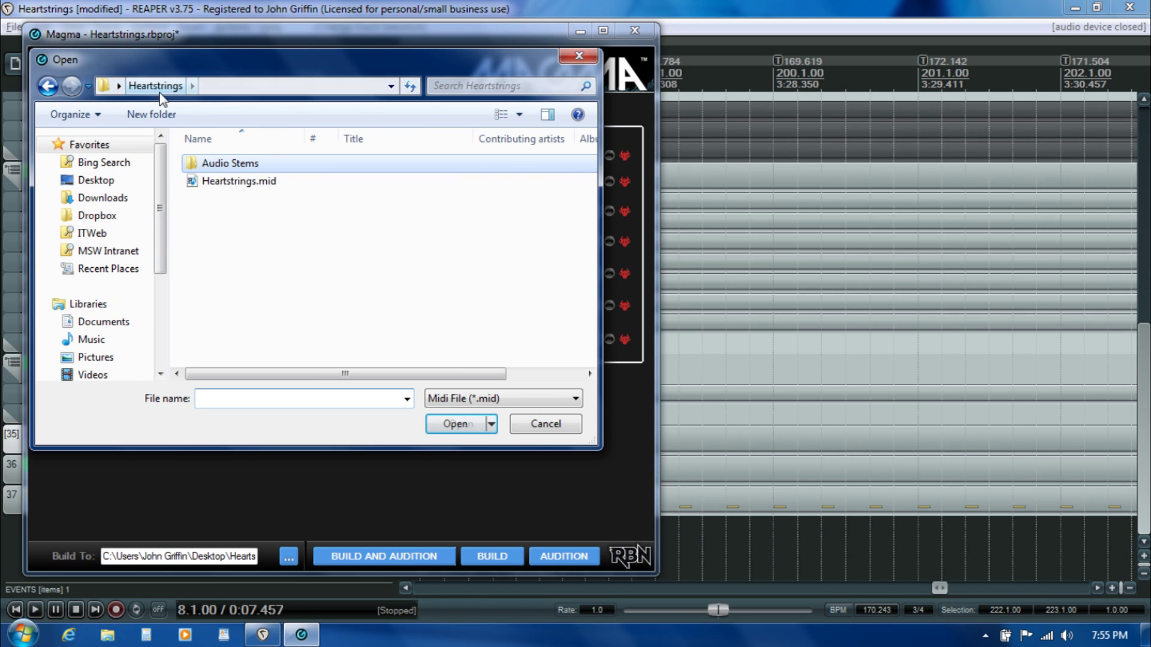
{"action": "left_click", "coordinate": [243, 182]}
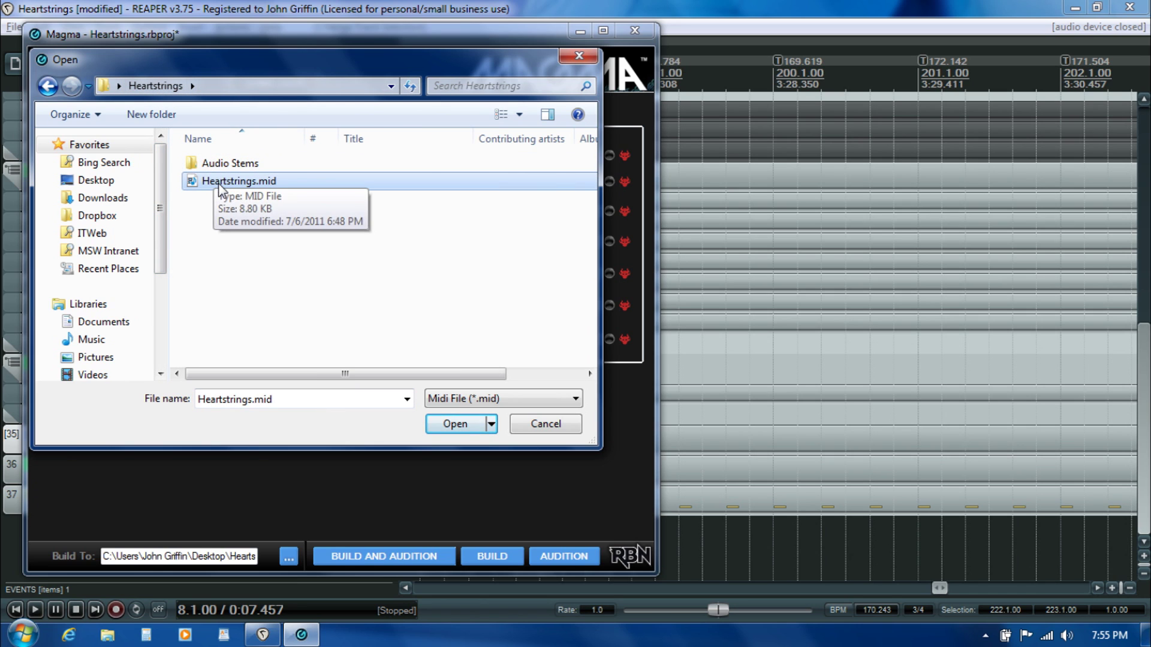
{"action": "double_click", "coordinate": [219, 185]}
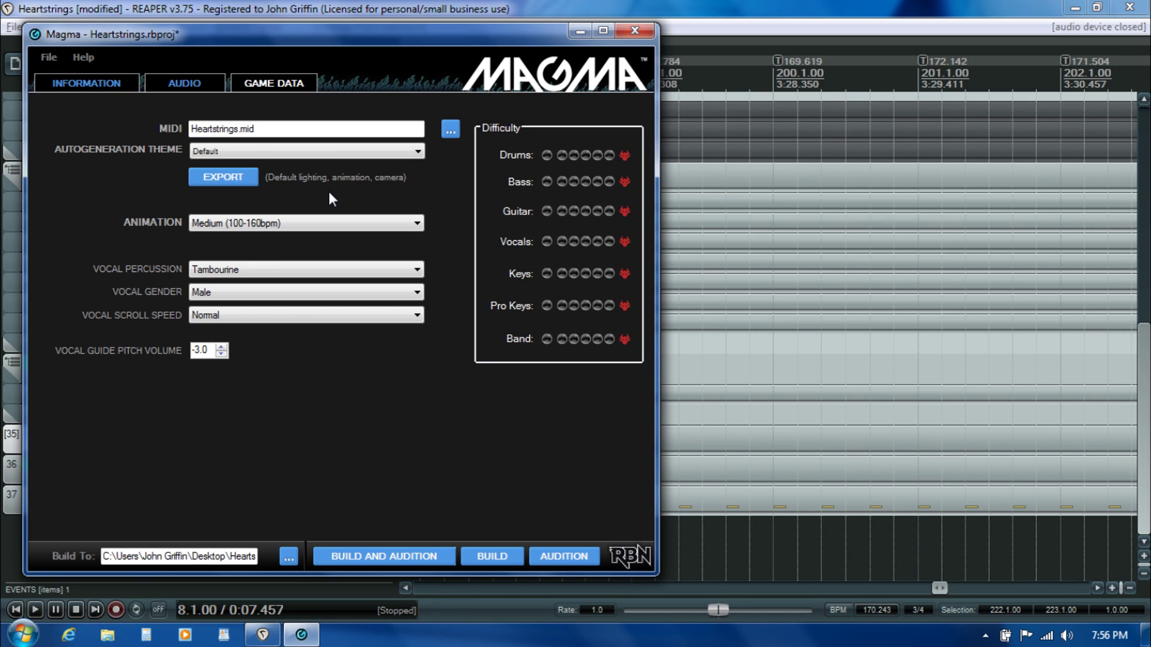
{"action": "left_click", "coordinate": [415, 150]}
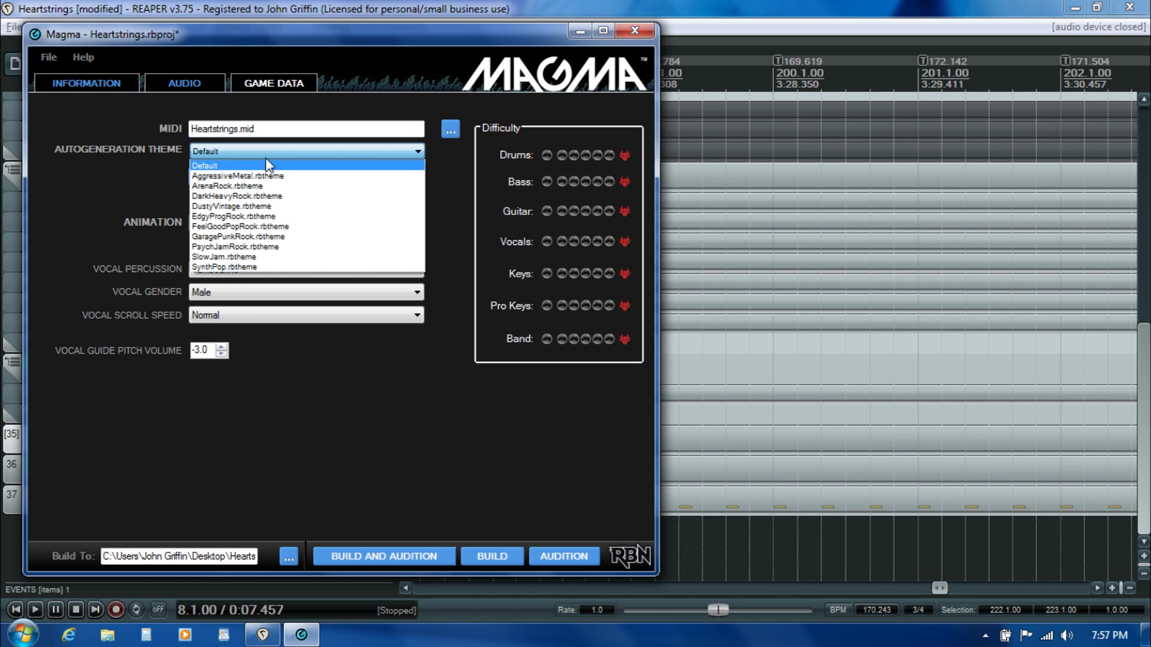
{"action": "left_click", "coordinate": [459, 185]}
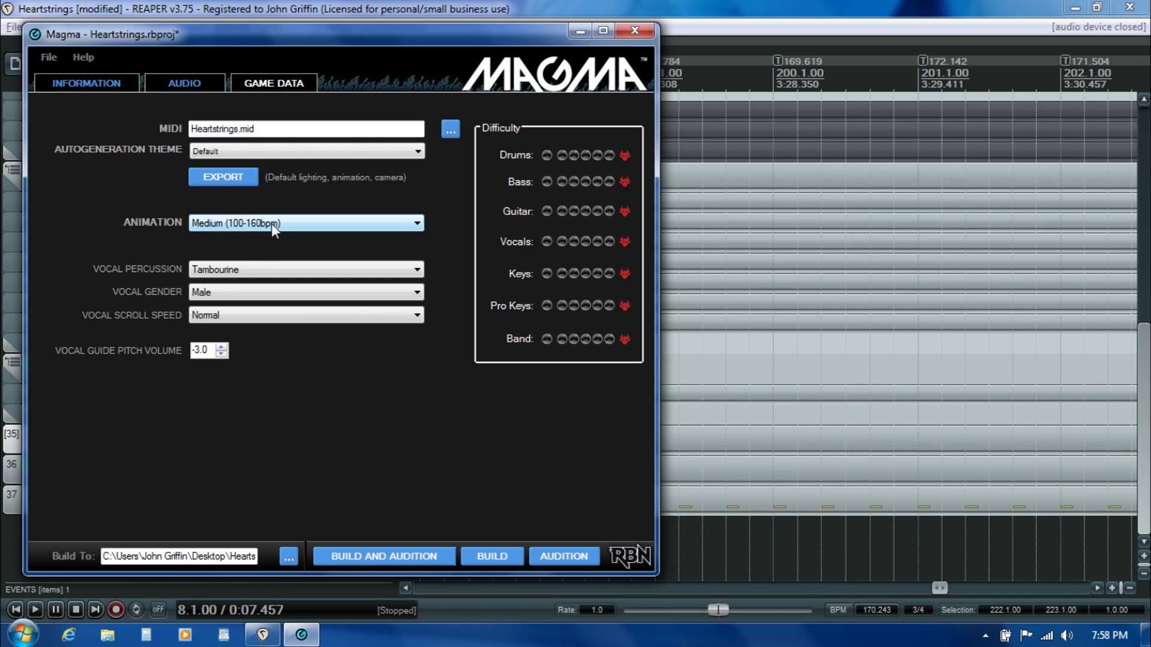
{"action": "left_click", "coordinate": [242, 225]}
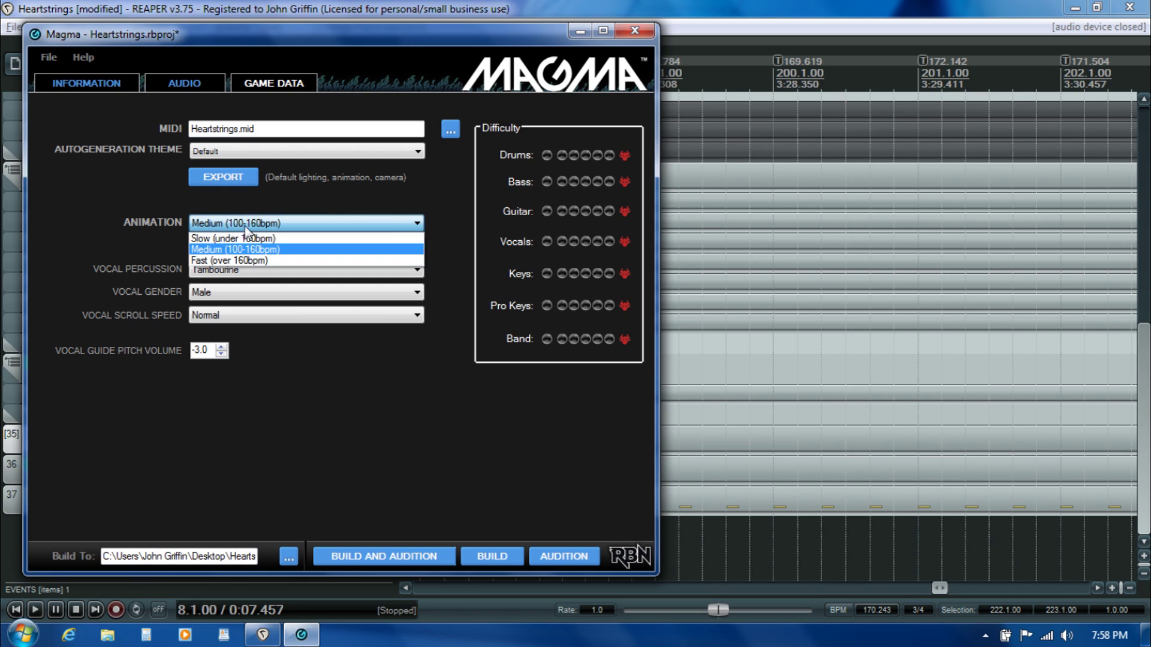
{"action": "left_click", "coordinate": [133, 246]}
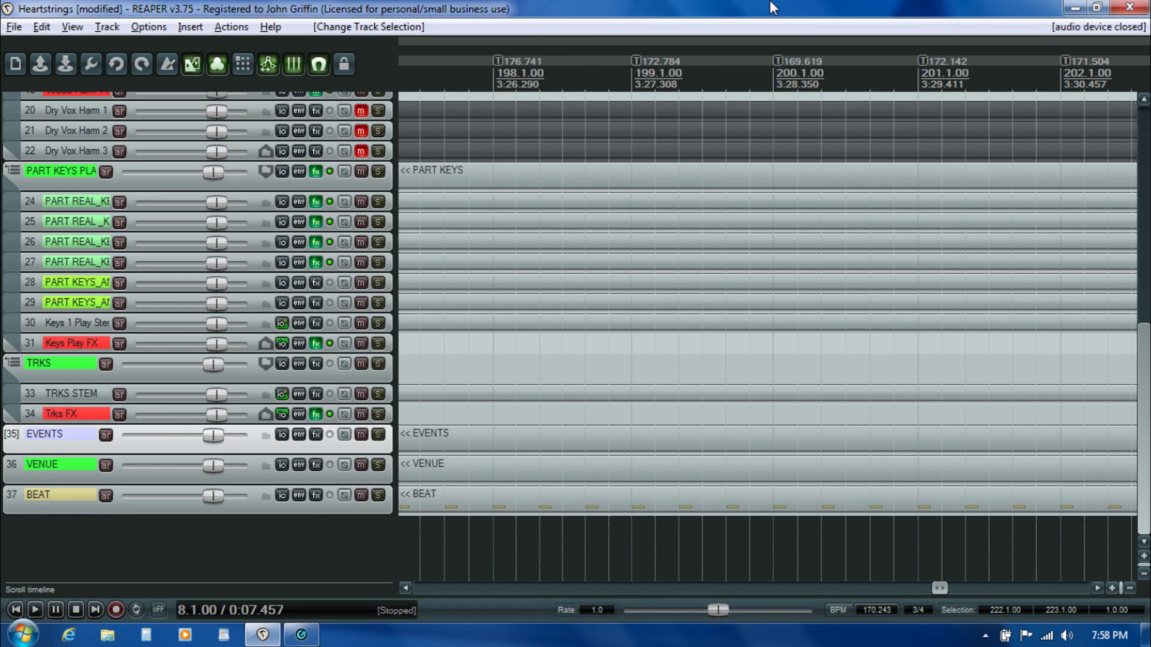
{"action": "left_click", "coordinate": [768, 13]}
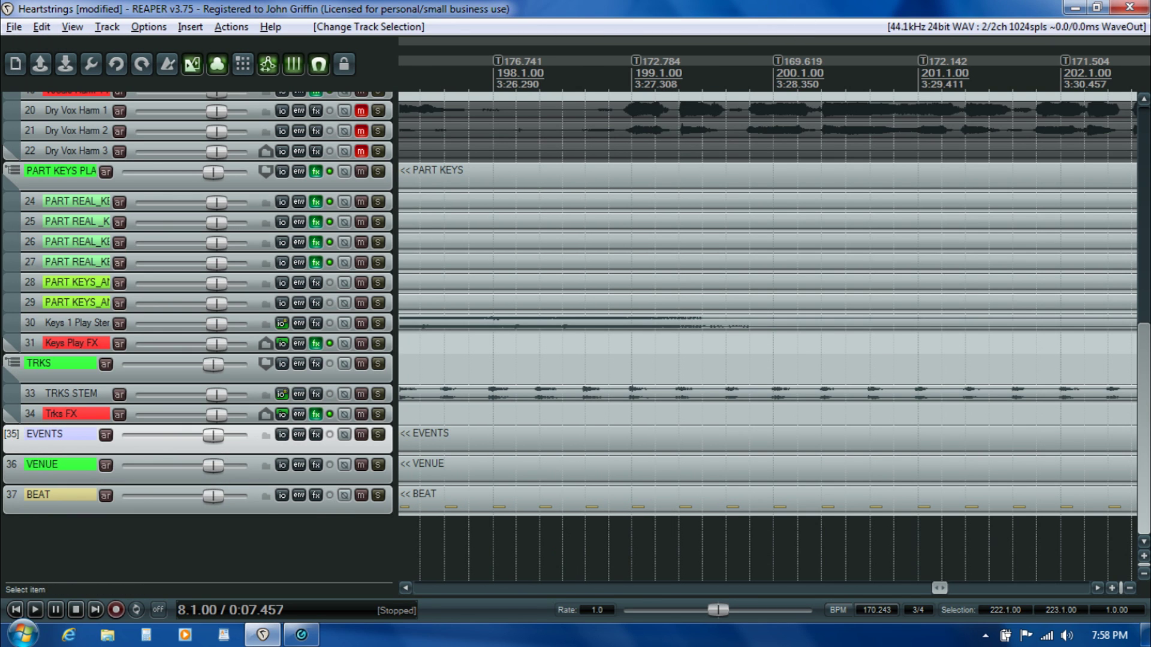
{"action": "left_click_drag", "start_coordinate": [1146, 458], "coordinate": [1148, 231]}
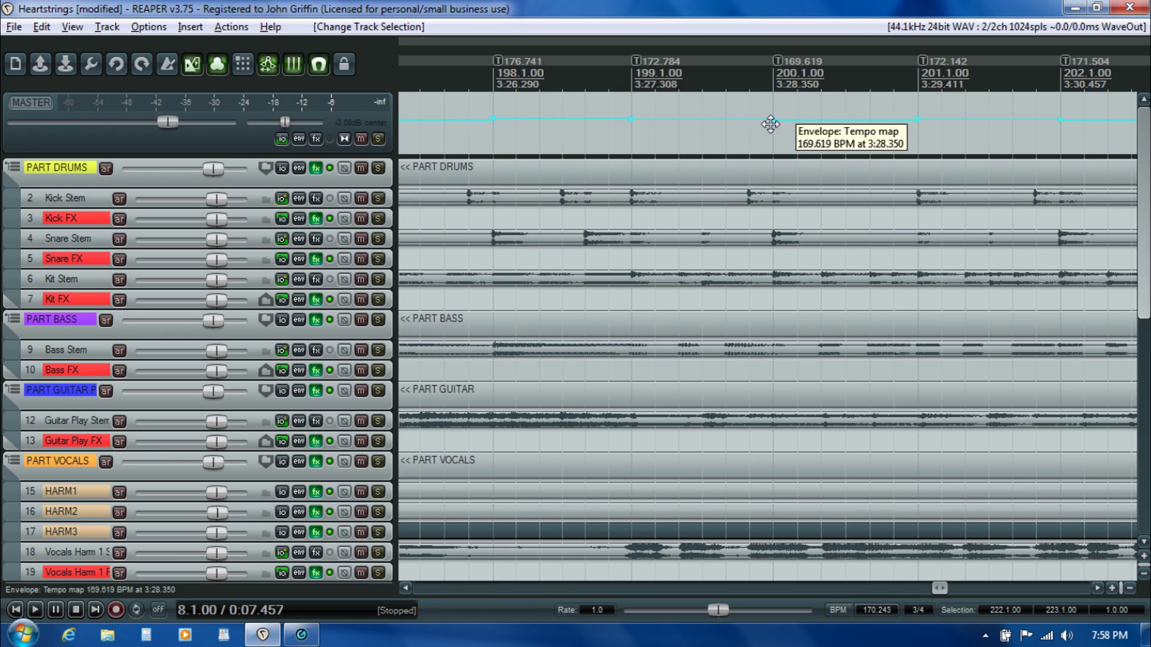
{"action": "left_click", "coordinate": [302, 636]}
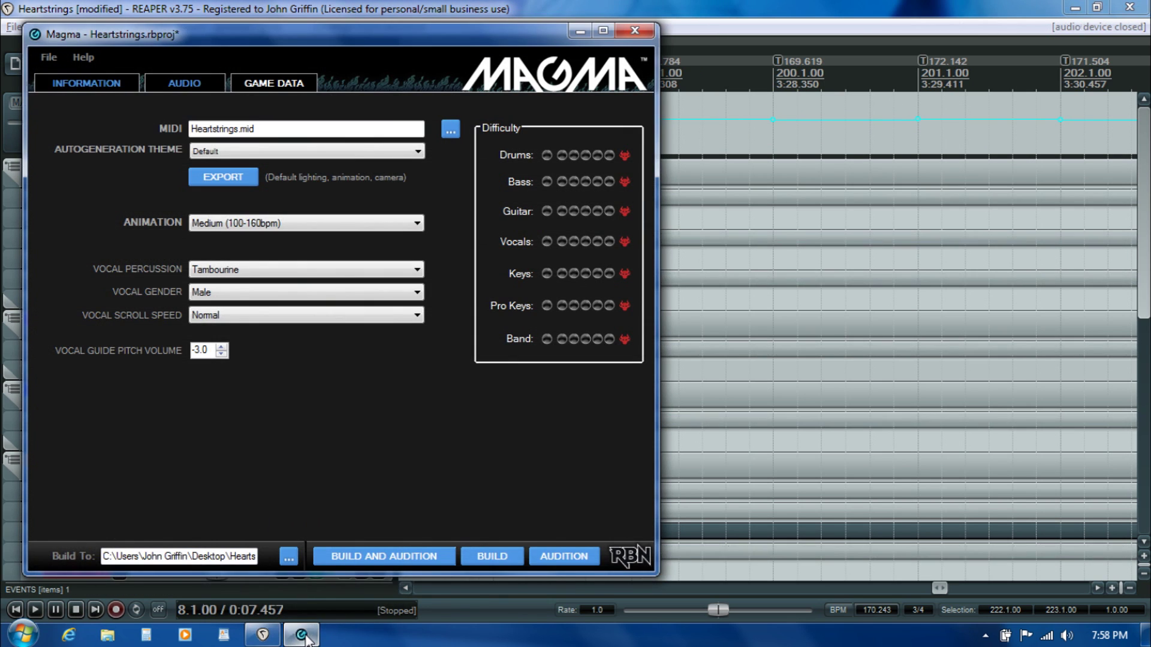
{"action": "left_click", "coordinate": [309, 223]}
Step: Set Animation to Fast (over 160bpm) and keep vocal percussion on Tambourine
{"action": "left_click", "coordinate": [285, 260]}
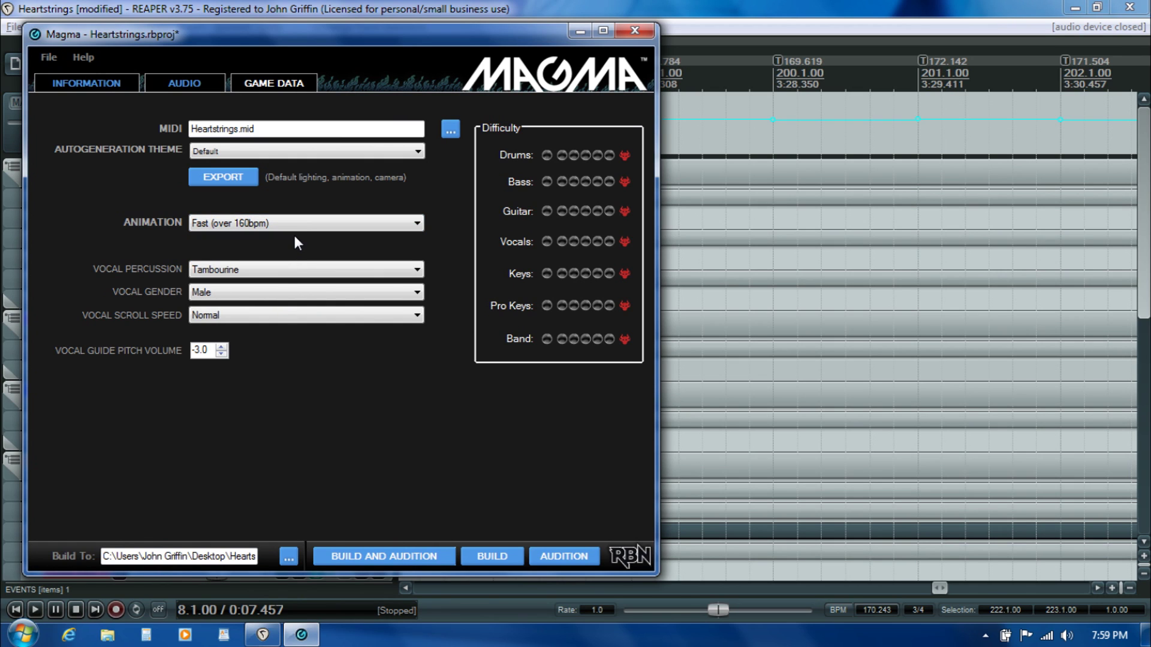
{"action": "mouse_move", "coordinate": [151, 271]}
{"action": "left_click", "coordinate": [237, 270]}
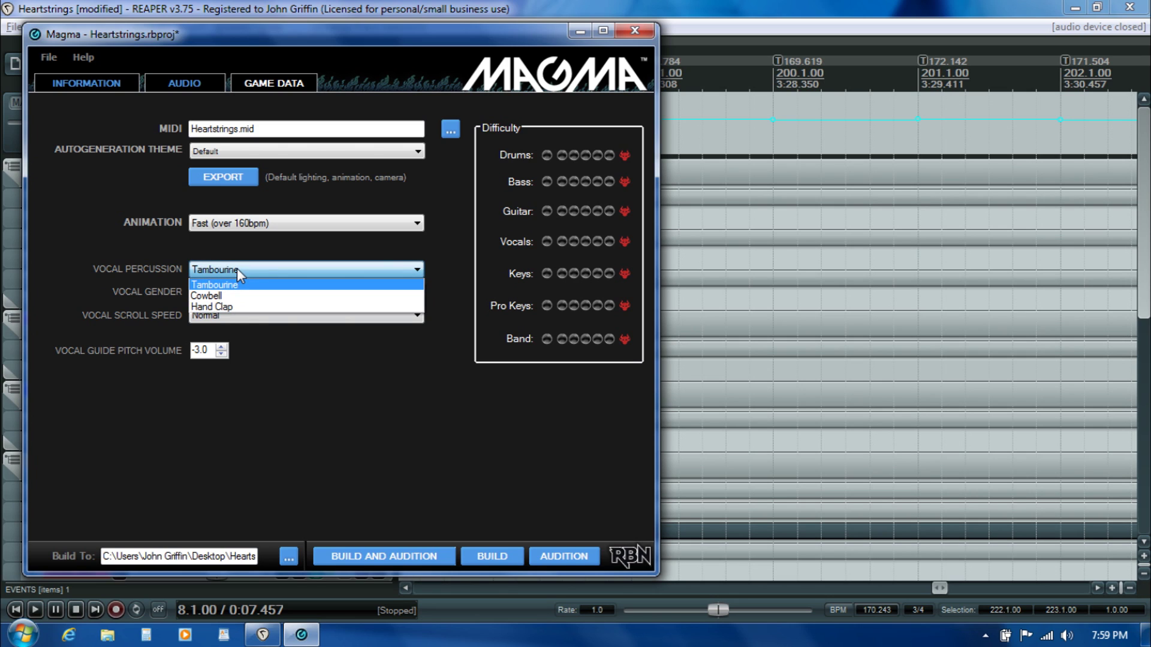
{"action": "left_click", "coordinate": [125, 240]}
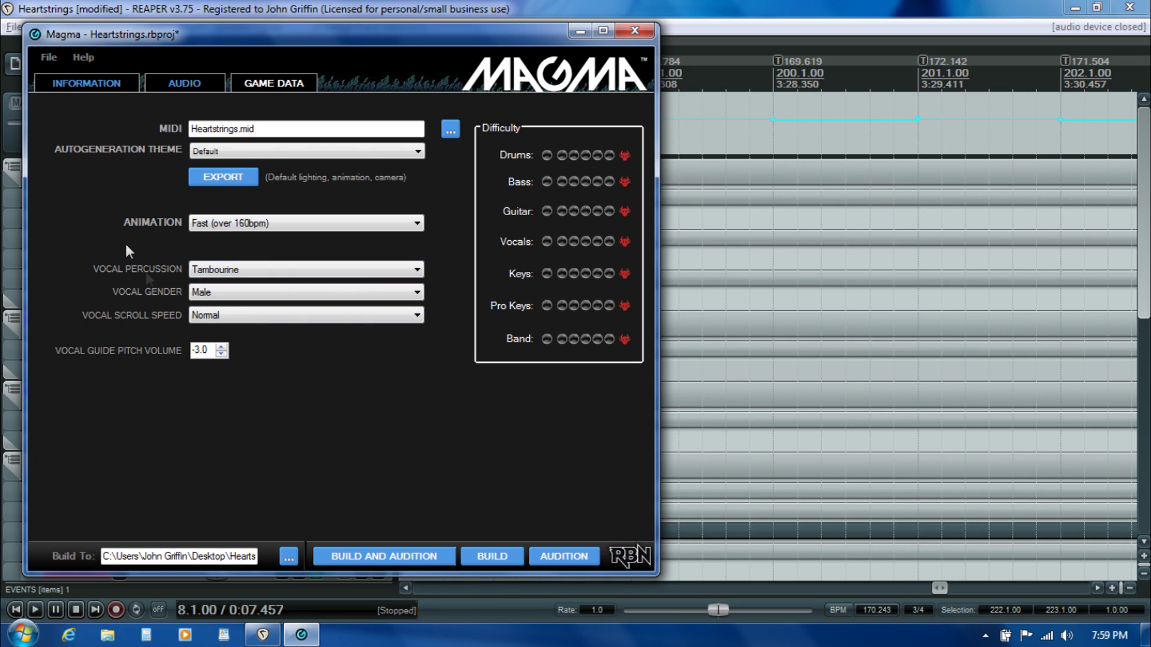
Step: Keep vocal gender Male and vocal scroll speed Normal, then rate Drums difficulty
{"action": "left_click", "coordinate": [208, 296]}
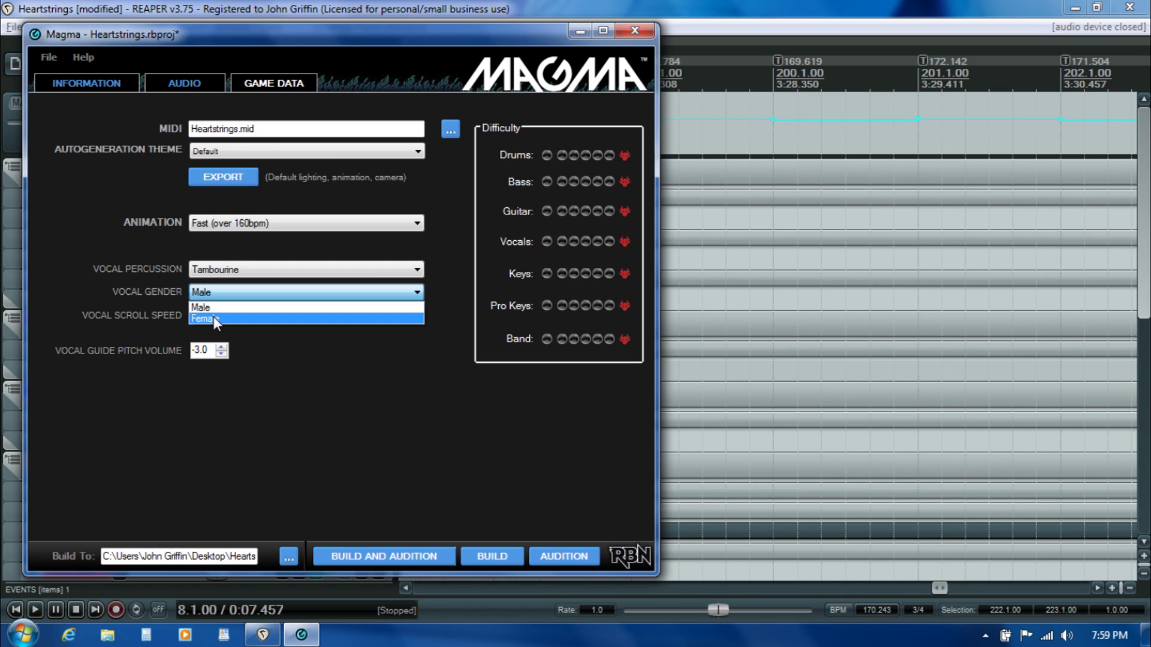
{"action": "left_click", "coordinate": [214, 317]}
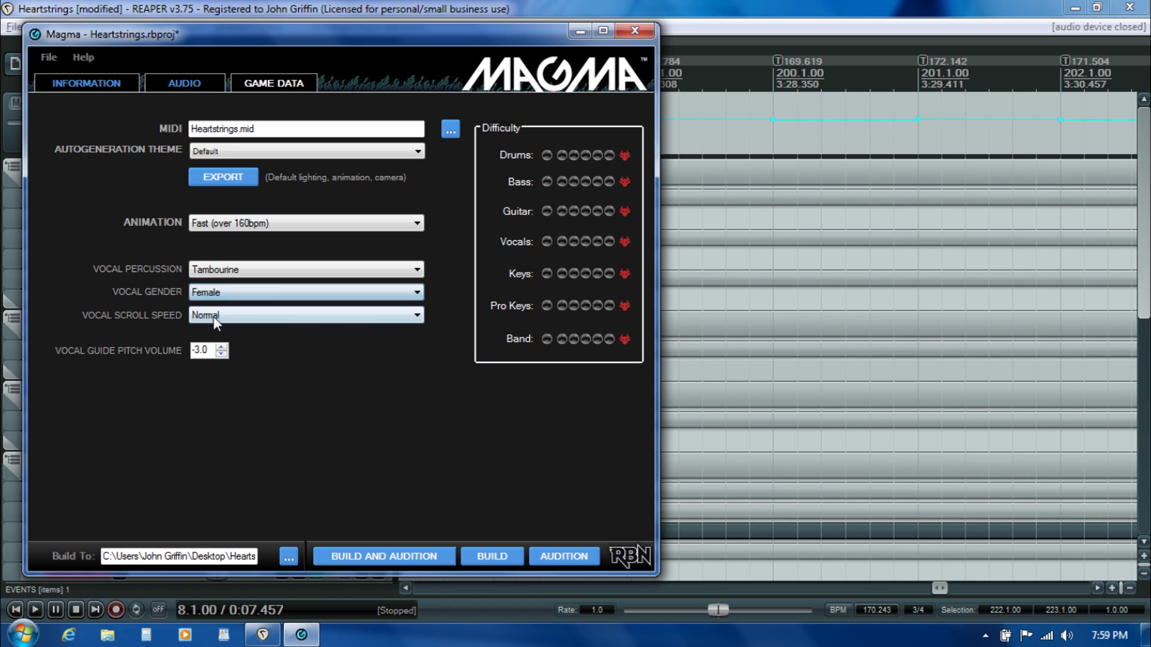
{"action": "left_click", "coordinate": [215, 293]}
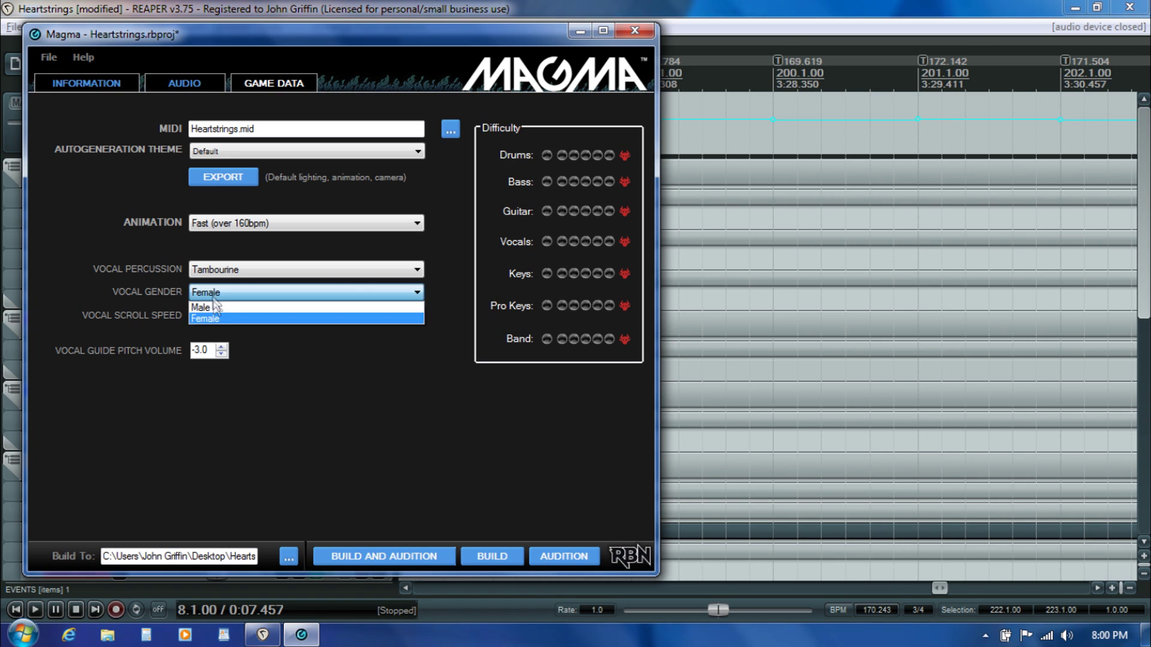
{"action": "left_click", "coordinate": [214, 306]}
{"action": "left_click", "coordinate": [251, 315]}
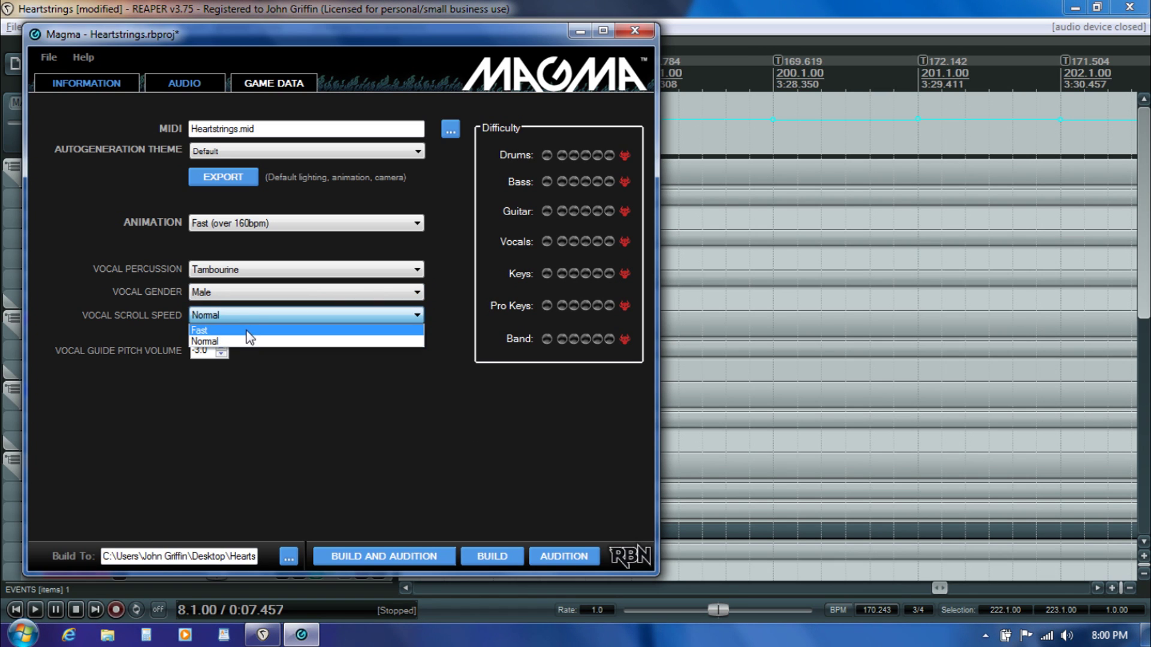
{"action": "left_click", "coordinate": [292, 363]}
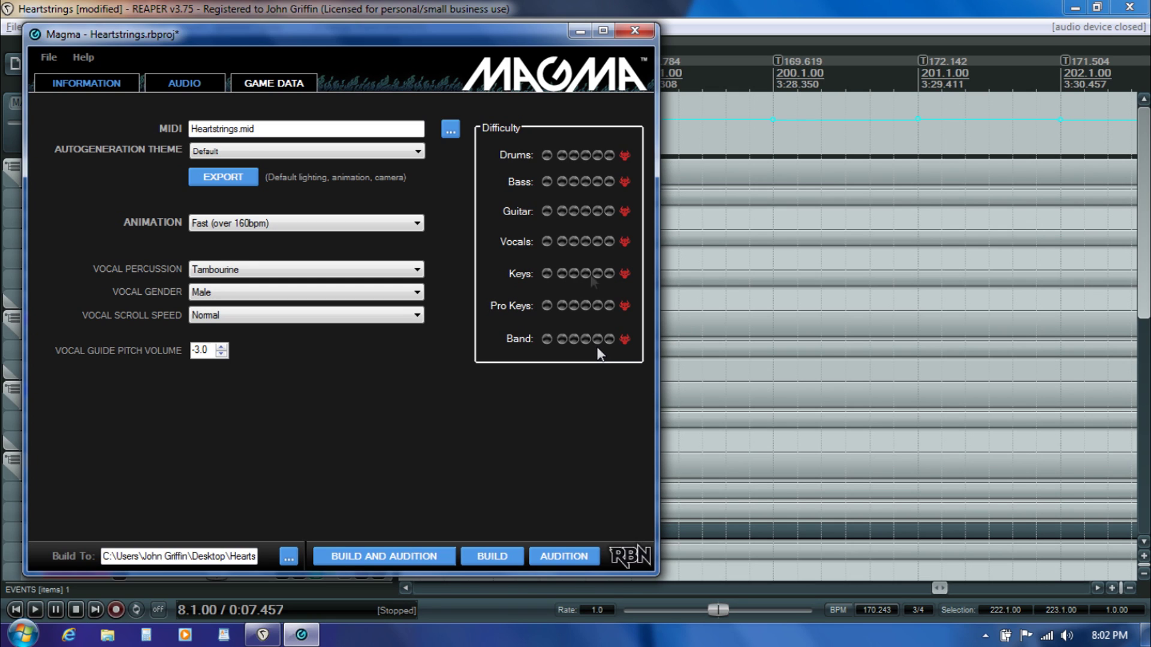
{"action": "left_click", "coordinate": [585, 155]}
Step: Rate Bass, Guitar, Vocals, Keys, Pro Keys and Band, raising Pro Keys to four dots and lowering Guitar one
{"action": "left_click", "coordinate": [585, 182]}
{"action": "left_click", "coordinate": [584, 211]}
{"action": "left_click", "coordinate": [585, 241]}
{"action": "left_click", "coordinate": [585, 273]}
{"action": "left_click", "coordinate": [585, 306]}
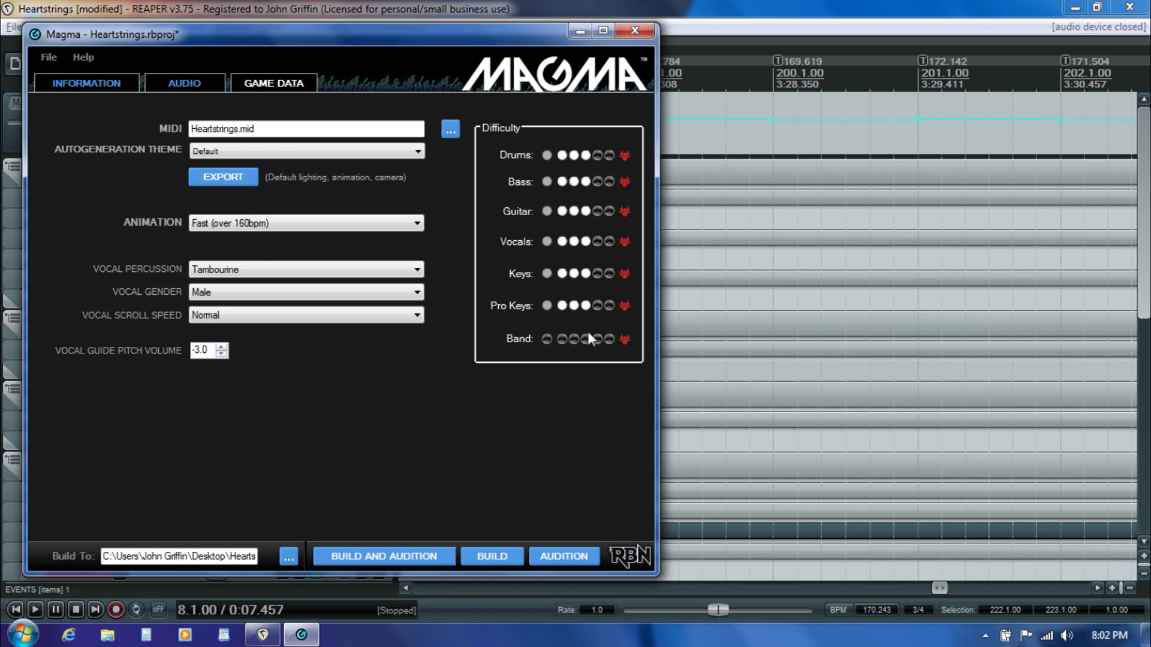
{"action": "left_click", "coordinate": [585, 339]}
{"action": "left_click", "coordinate": [586, 306]}
{"action": "left_click", "coordinate": [575, 212]}
Step: Show the song Information page and save the project as Heartstrings.rbproj
{"action": "left_click", "coordinate": [88, 85]}
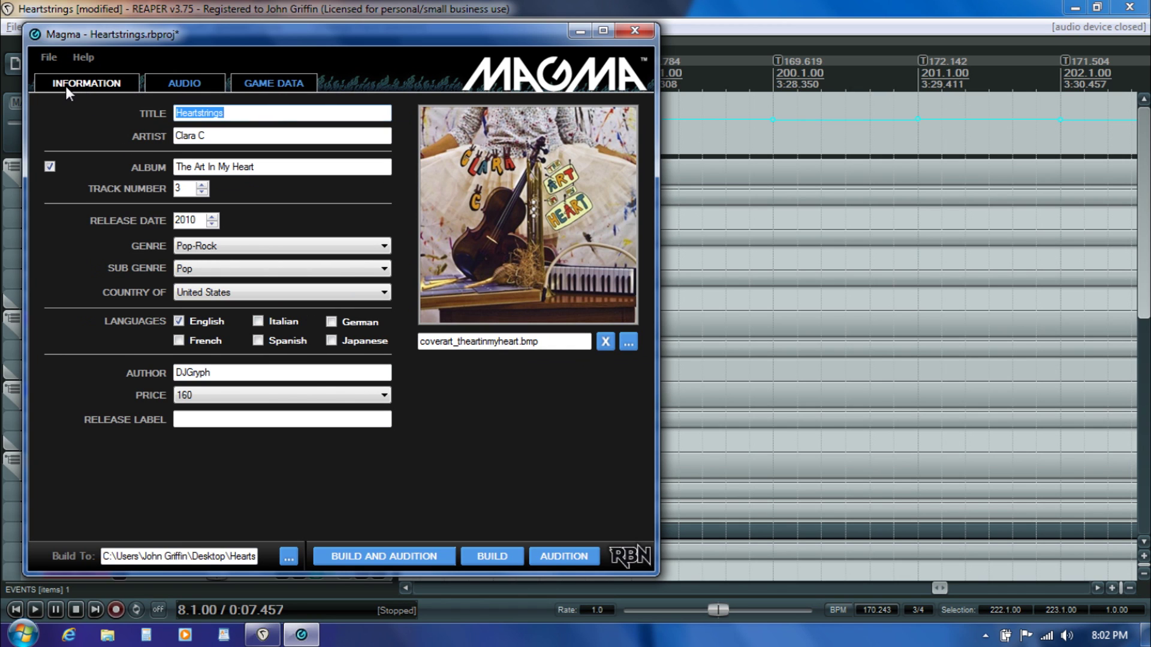
{"action": "left_click", "coordinate": [53, 58]}
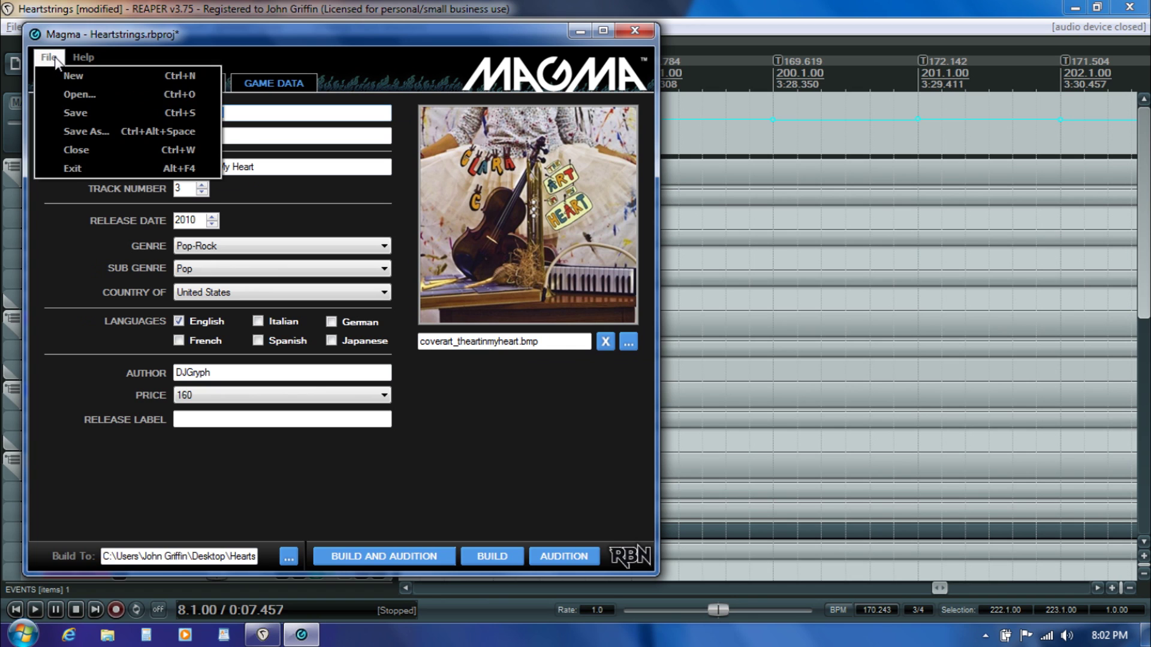
{"action": "left_click", "coordinate": [71, 116]}
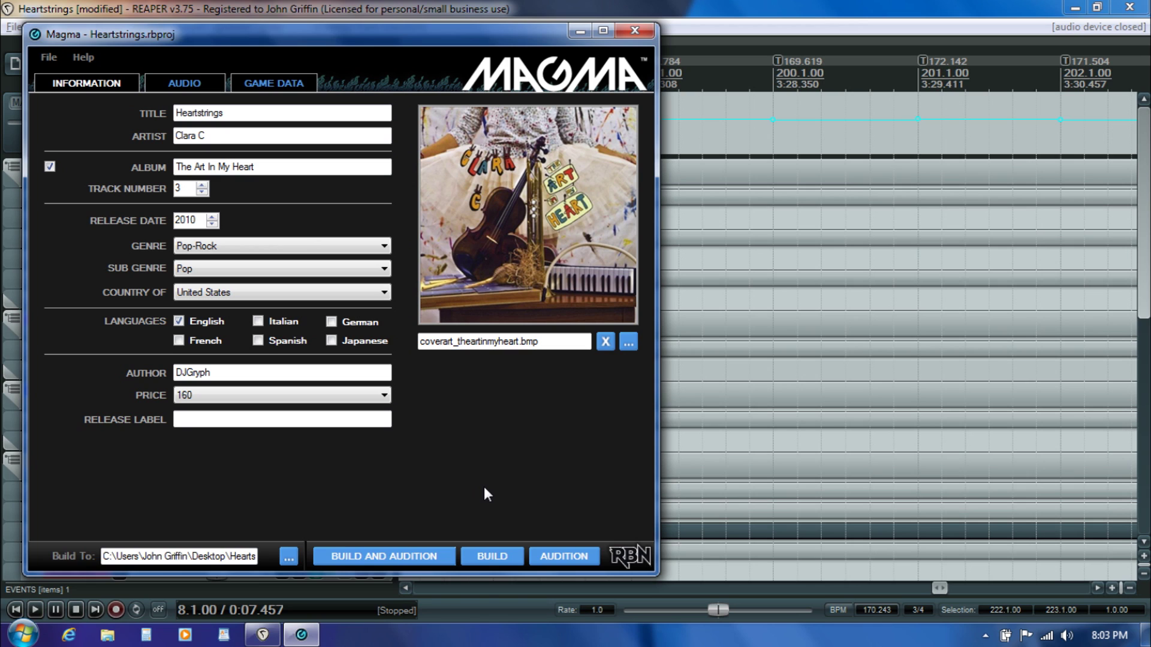
Step: Build the Heartstrings song package and let the Build dialog finish compiling
{"action": "left_click", "coordinate": [494, 559]}
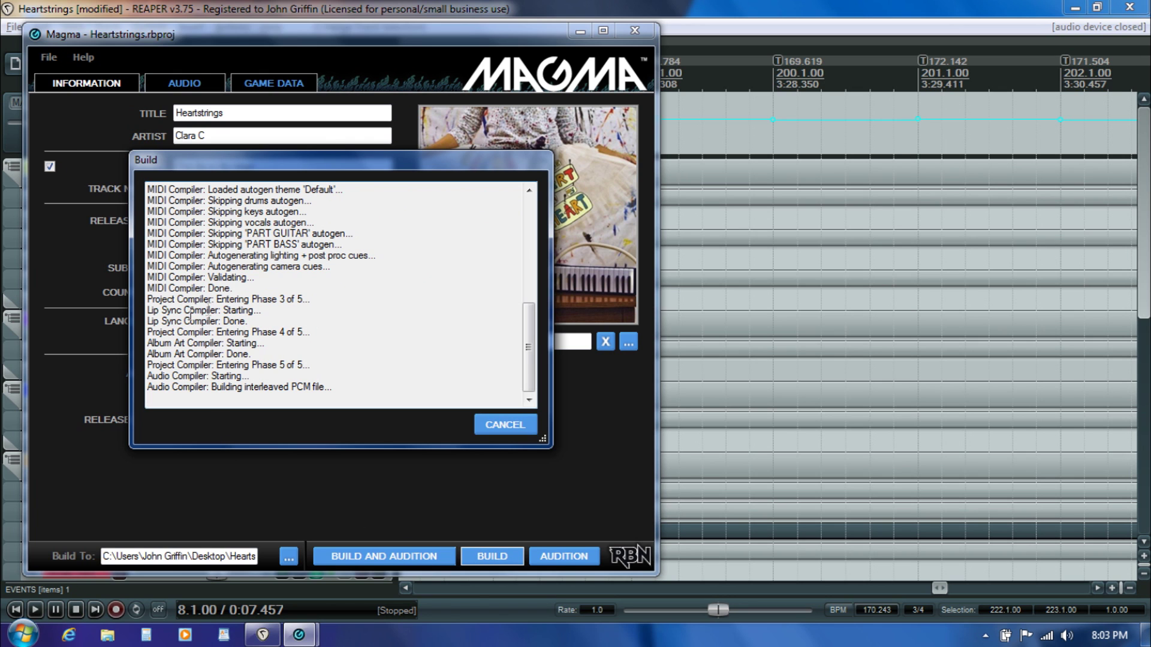
{"action": "mouse_move", "coordinate": [528, 335]}
{"action": "left_mouse_down"}
{"action": "mouse_move", "coordinate": [537, 270]}
{"action": "mouse_move", "coordinate": [530, 335]}
{"action": "left_mouse_up"}
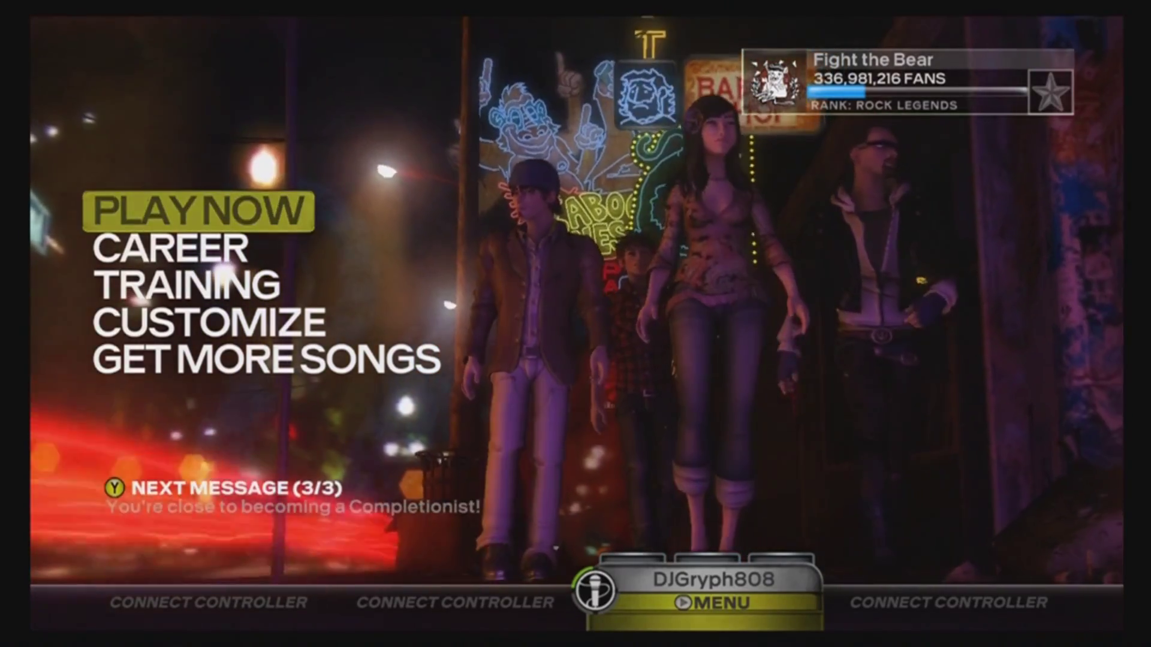
Step: Enter Audition Mode through the player menu's Options > Extras and confirm YES
{"action": "key", "text": "Return"}
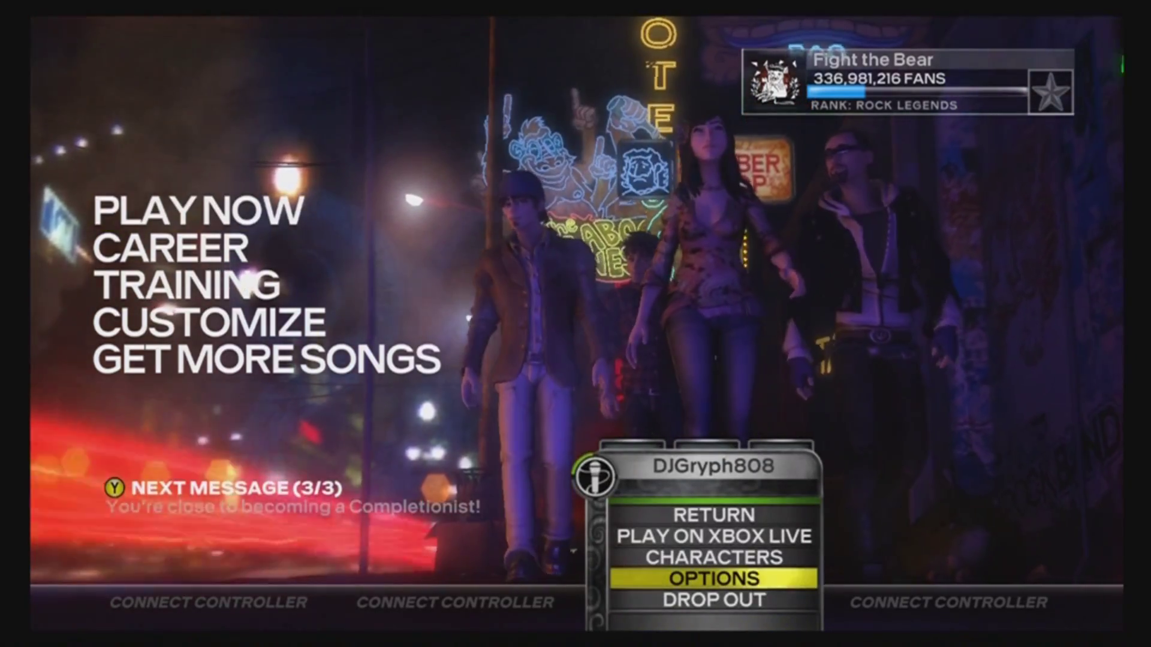
{"action": "key", "text": "Return"}
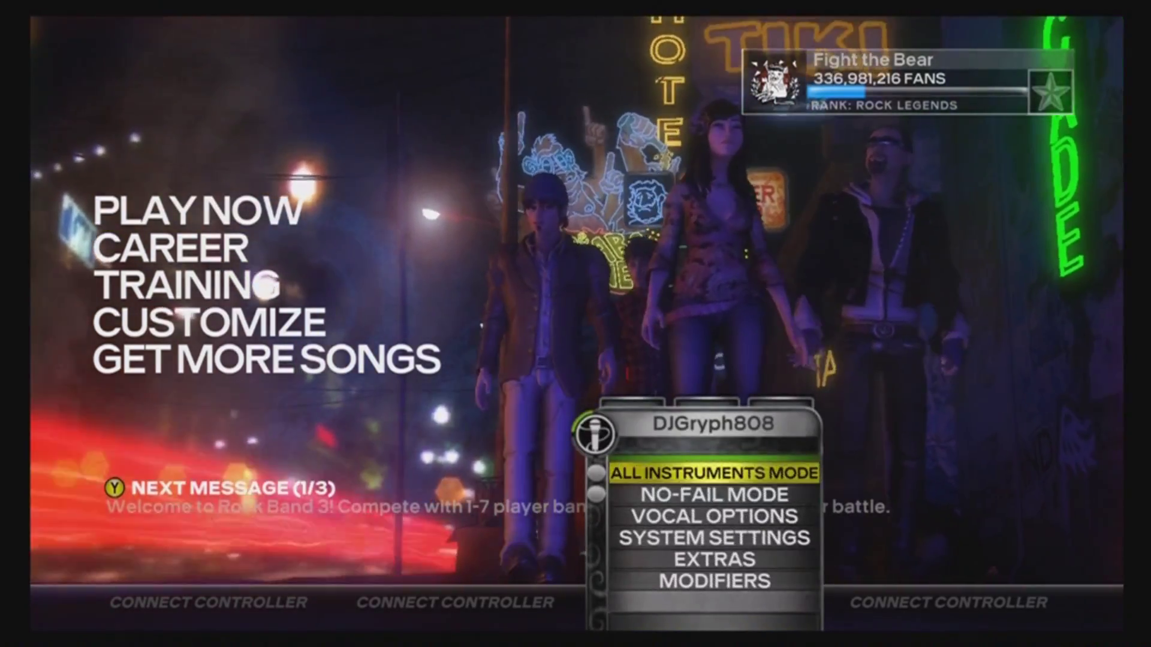
{"action": "key", "text": "Down"}
{"action": "key", "text": "Down"}
{"action": "key", "text": "Down"}
{"action": "key", "text": "Down"}
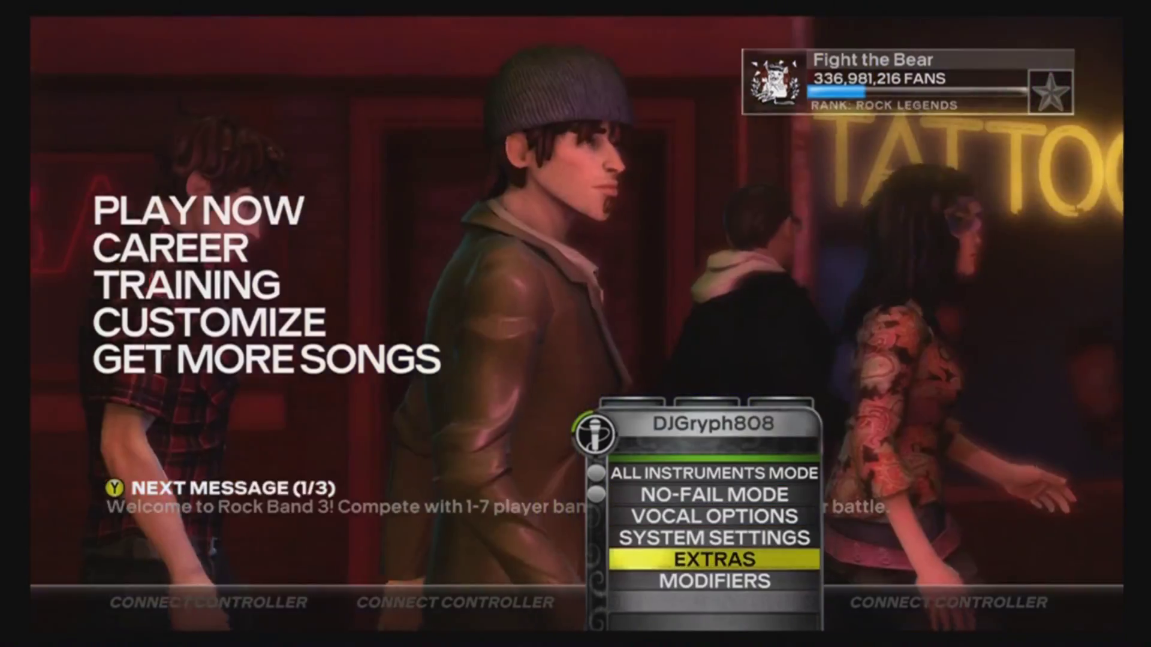
{"action": "key", "text": "Return"}
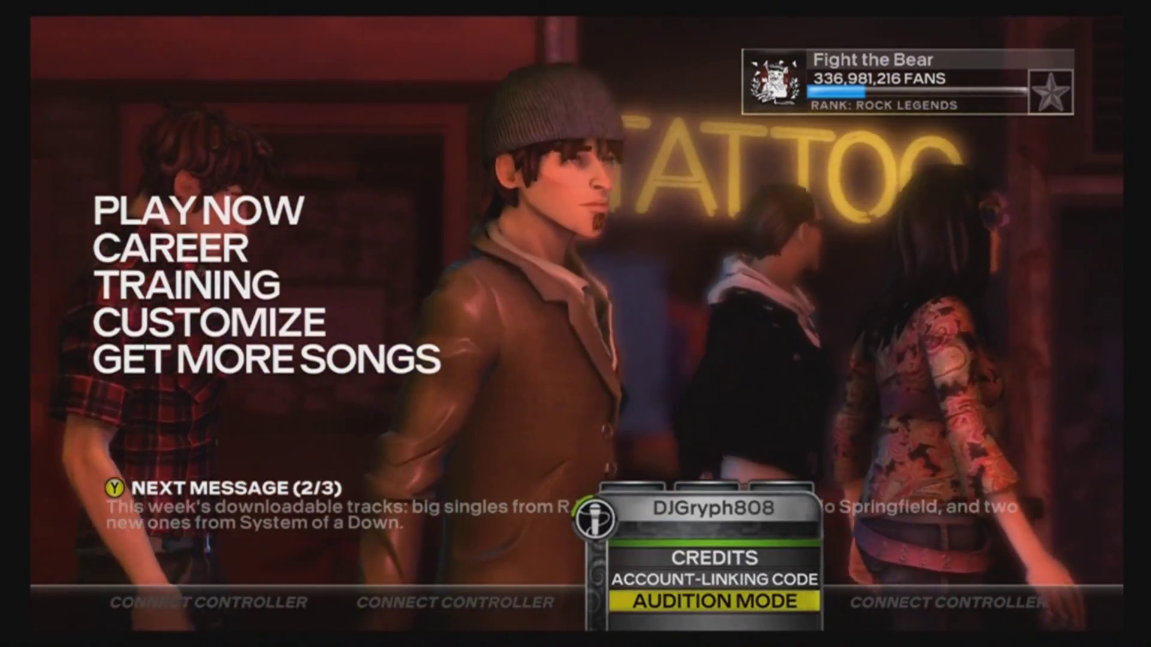
{"action": "key", "text": "Return"}
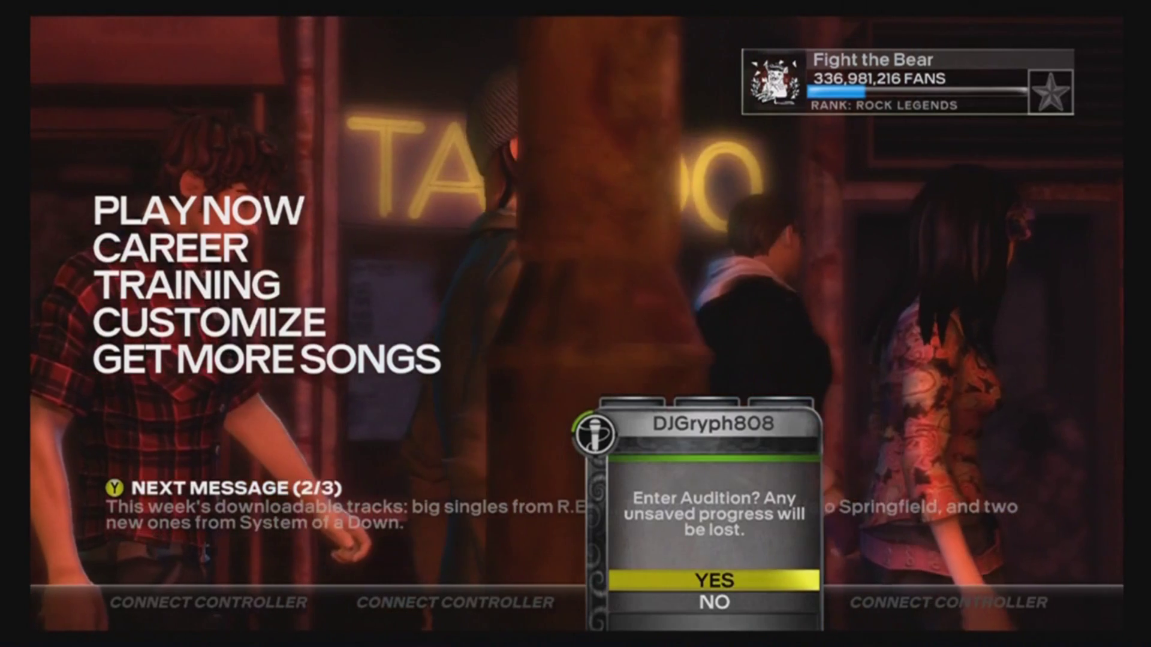
{"action": "key", "text": "Return"}
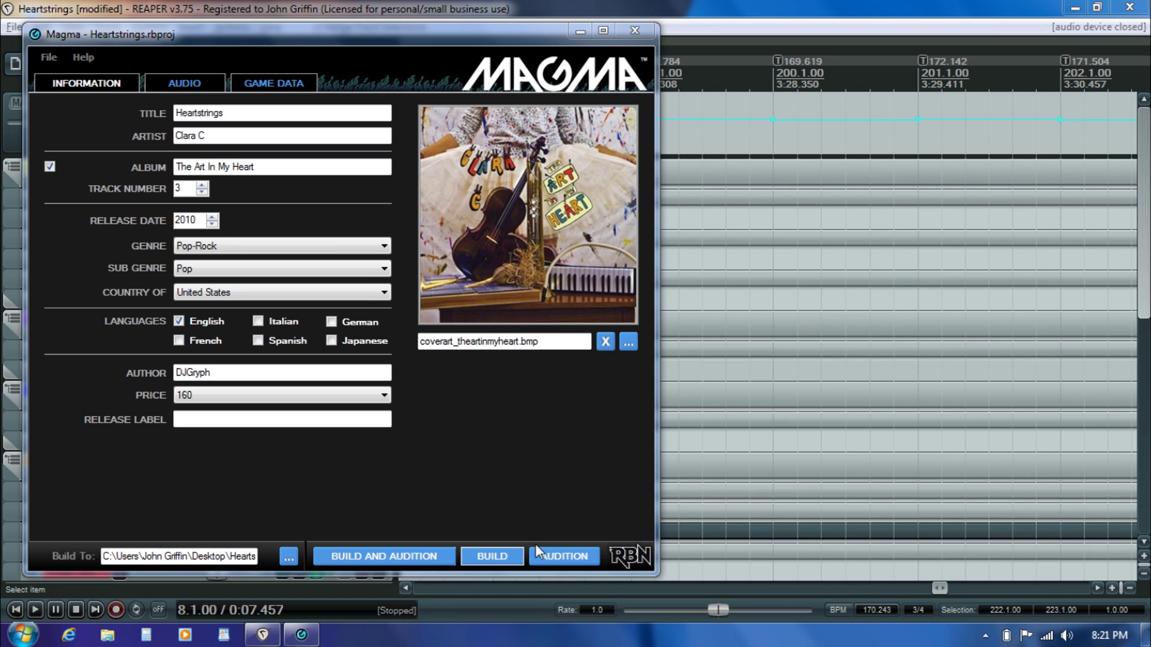
Step: Find the Xbox on the network in the Audition window and transfer Heartstrings to it
{"action": "left_click", "coordinate": [555, 559]}
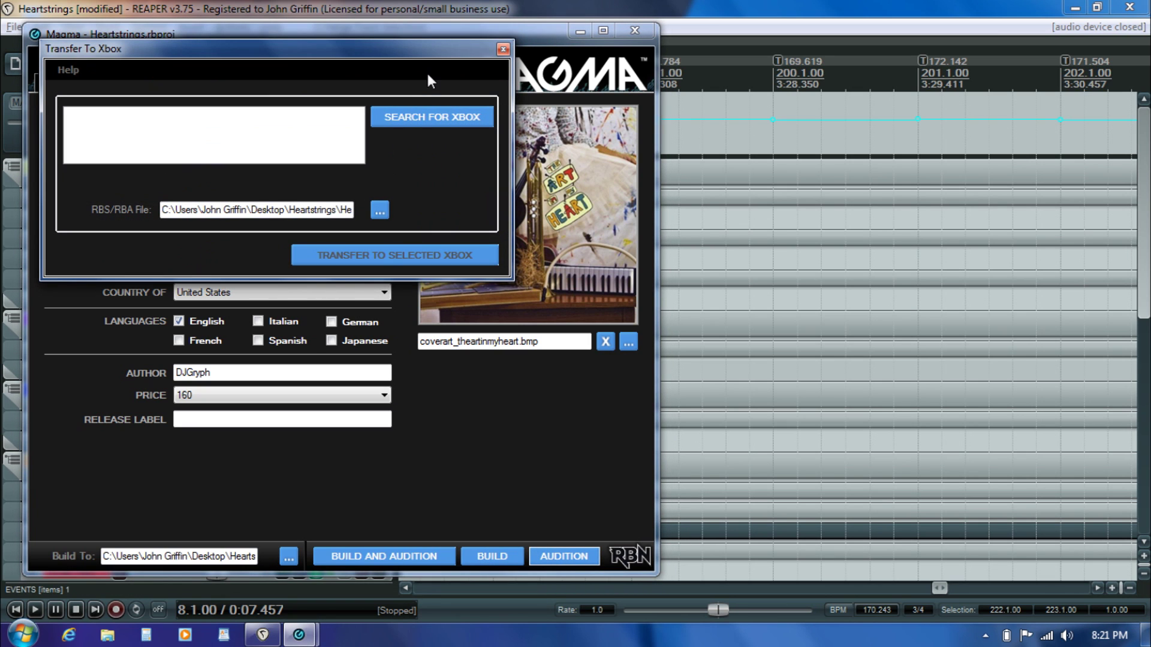
{"action": "left_click", "coordinate": [405, 115]}
{"action": "left_click", "coordinate": [91, 117]}
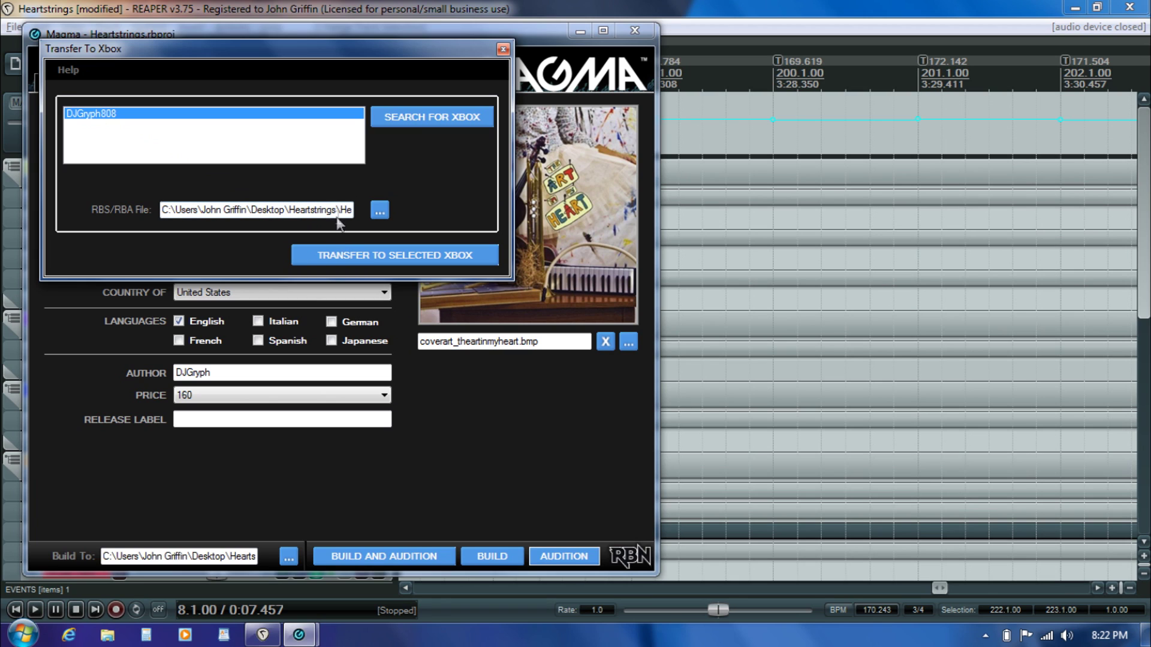
{"action": "left_click", "coordinate": [363, 255]}
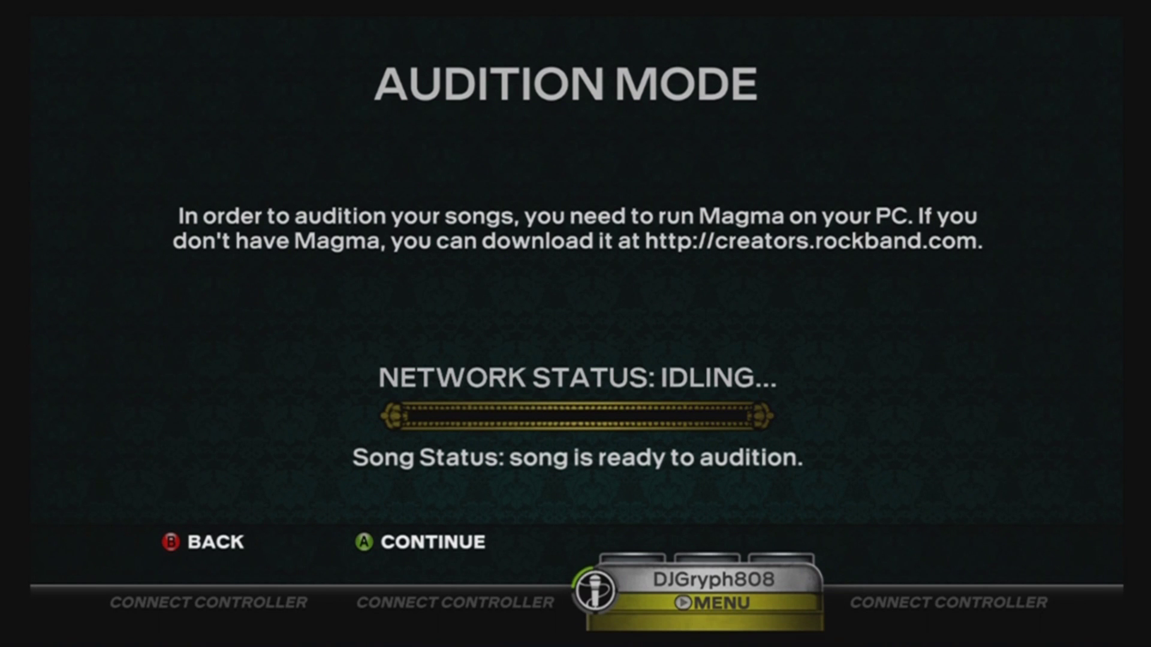
Step: Continue past the song validation and change the venue to Sydney, Australia
{"action": "key", "text": "Return"}
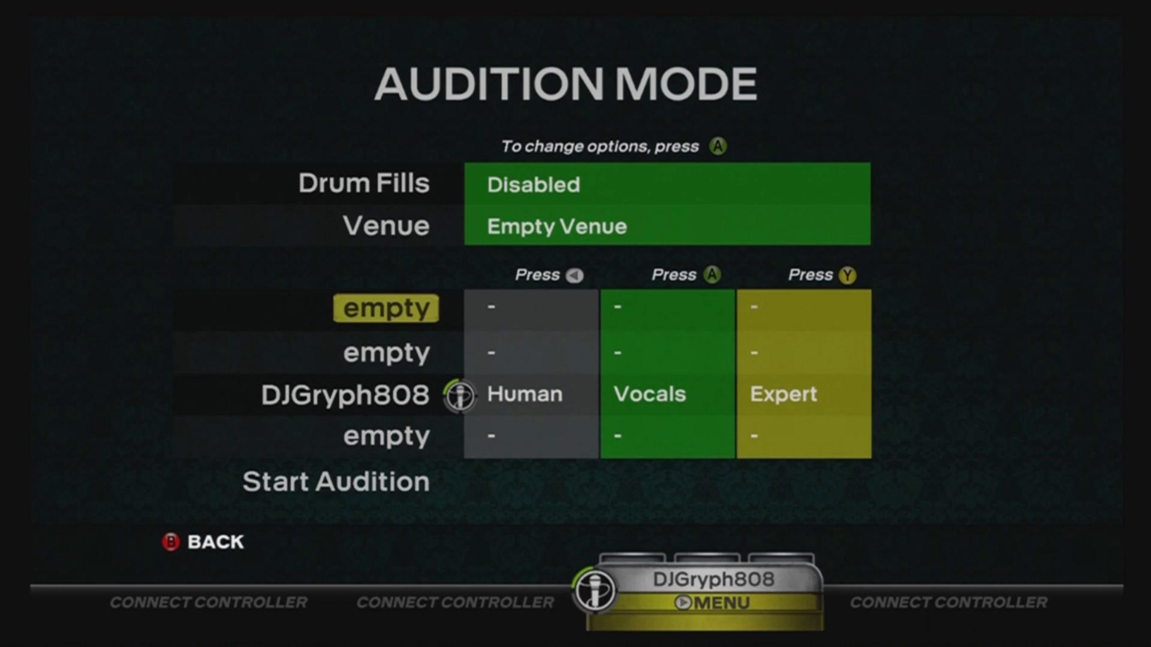
{"action": "key", "text": "Up"}
{"action": "key", "text": "Up"}
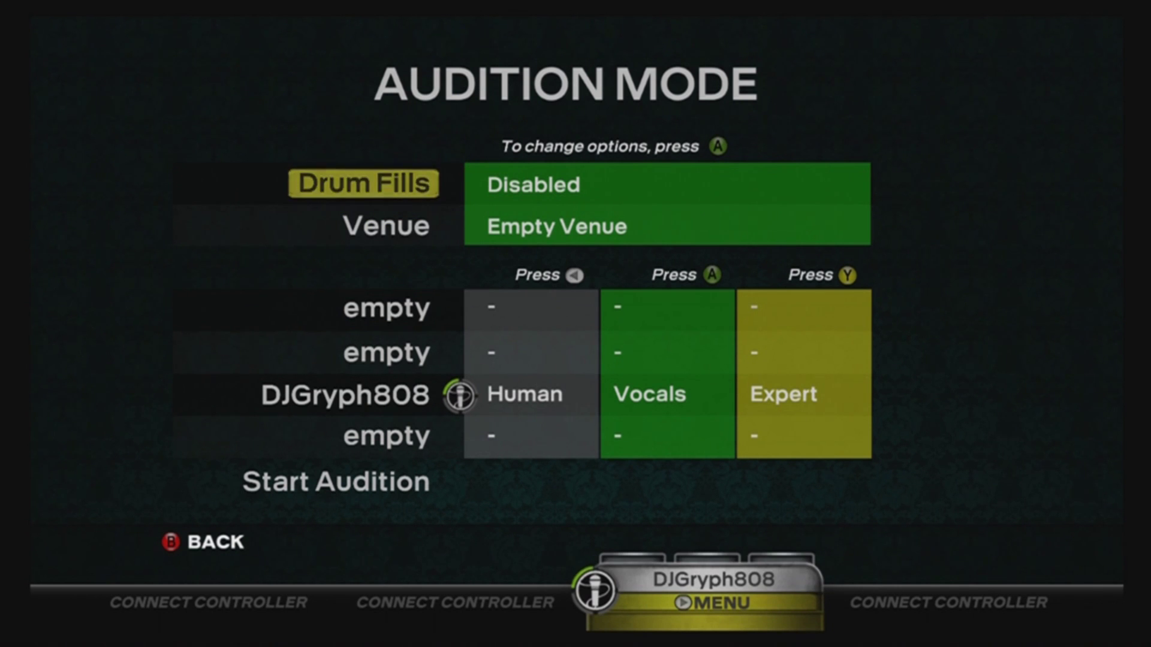
{"action": "key", "text": "Down"}
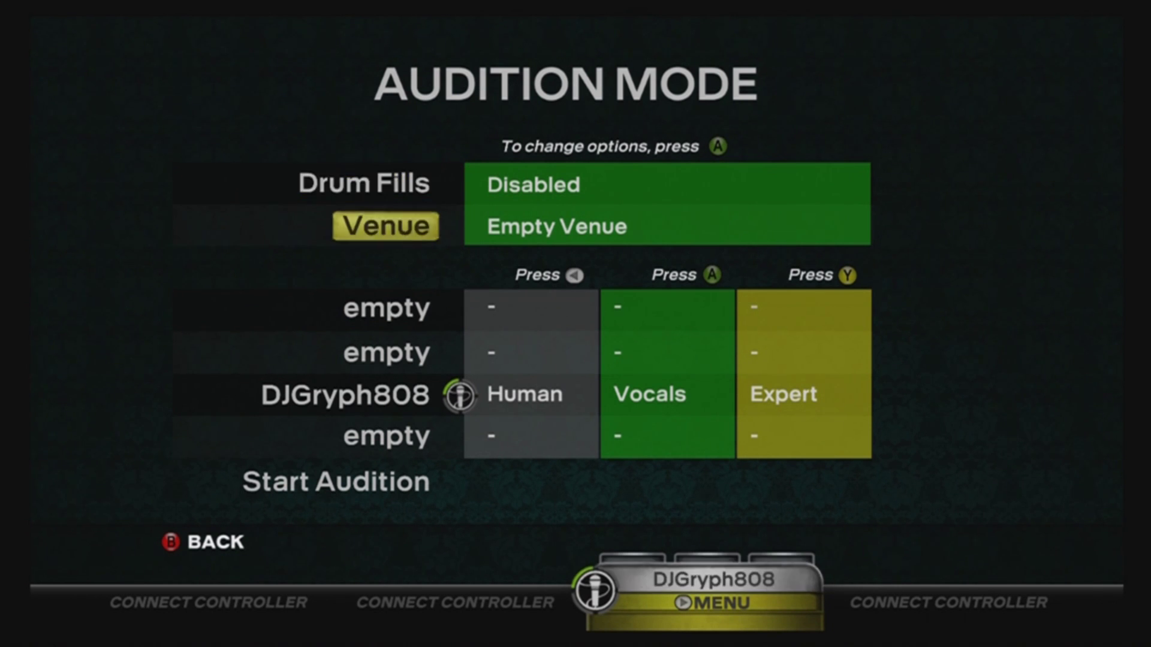
{"action": "key", "text": "Return"}
{"action": "key", "text": "Return"}
{"action": "key", "text": "Return"}
{"action": "key", "text": "Return"}
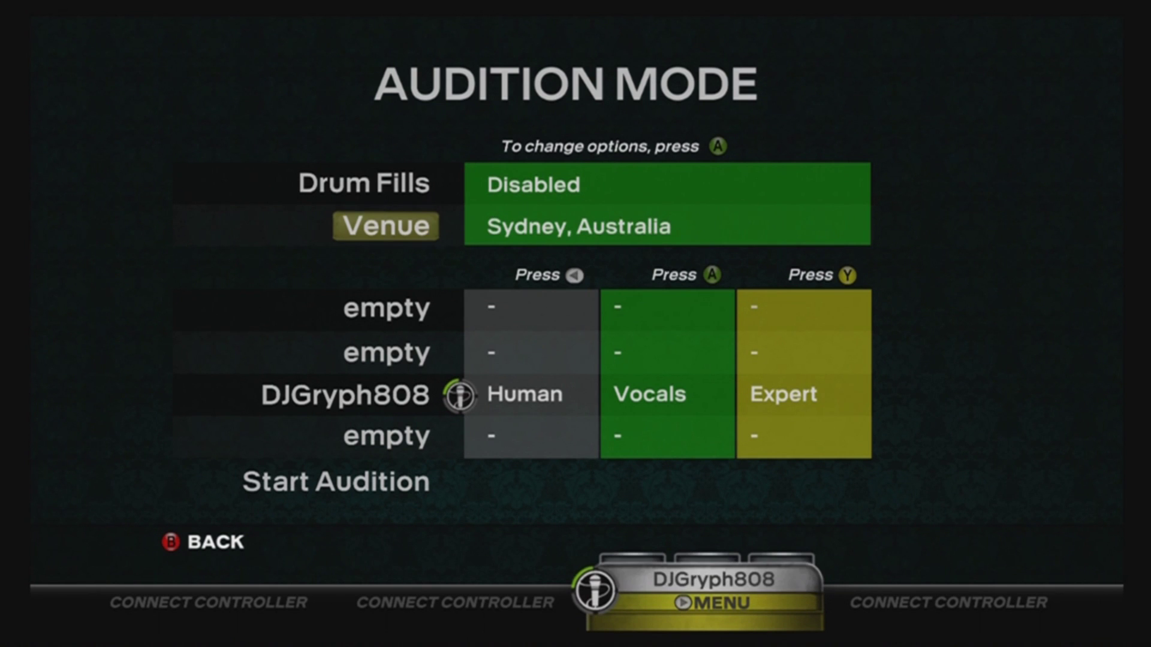
{"action": "key", "text": "Down"}
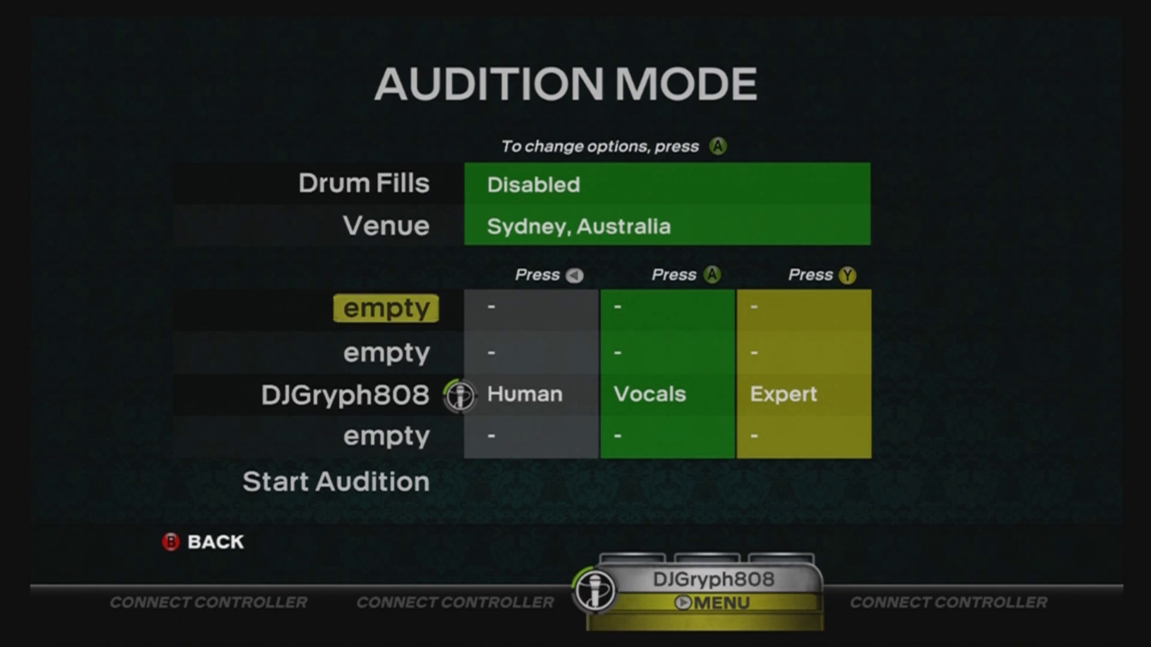
Step: Add a computer Guitar player on Expert in the first slot
{"action": "key", "text": "Left"}
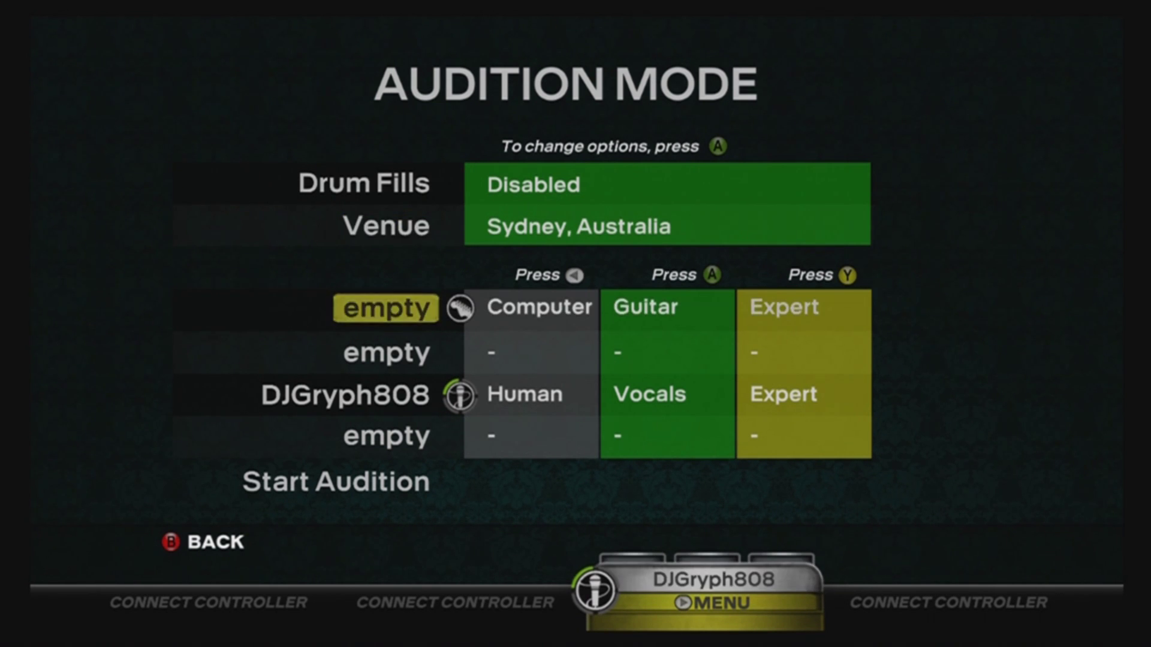
{"action": "key", "text": "Return"}
{"action": "key", "text": "Return"}
{"action": "key", "text": "Return"}
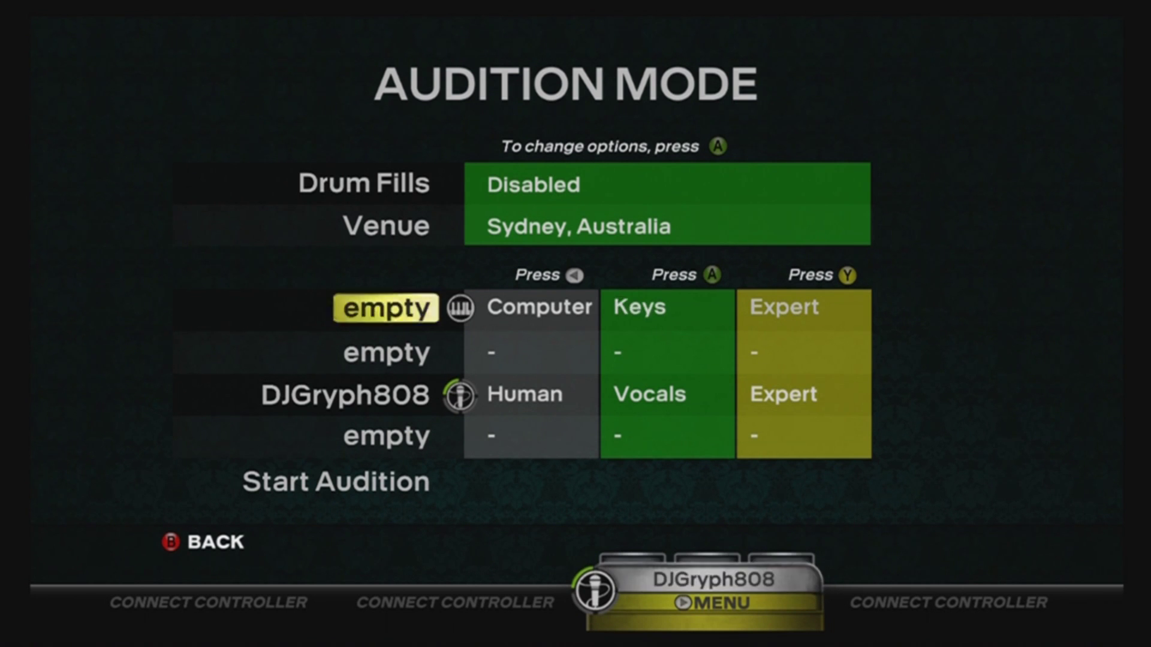
{"action": "key", "text": "Return"}
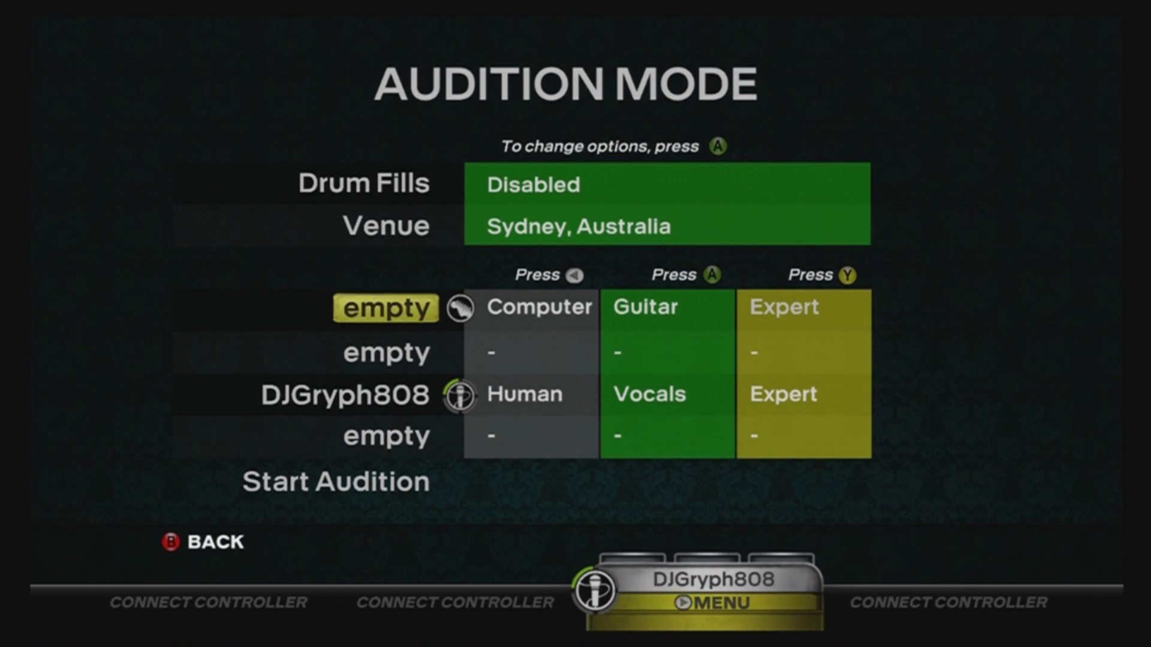
{"action": "key", "text": "Left"}
{"action": "key", "text": "Left"}
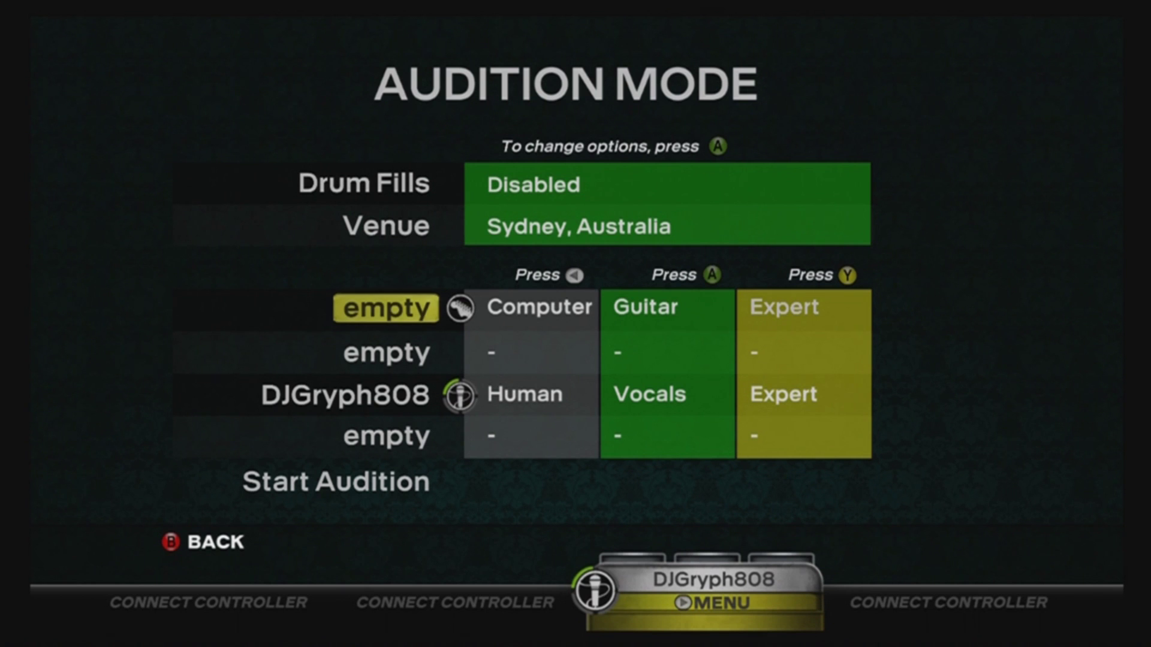
{"action": "key", "text": "y"}
{"action": "key", "text": "y"}
{"action": "key", "text": "y"}
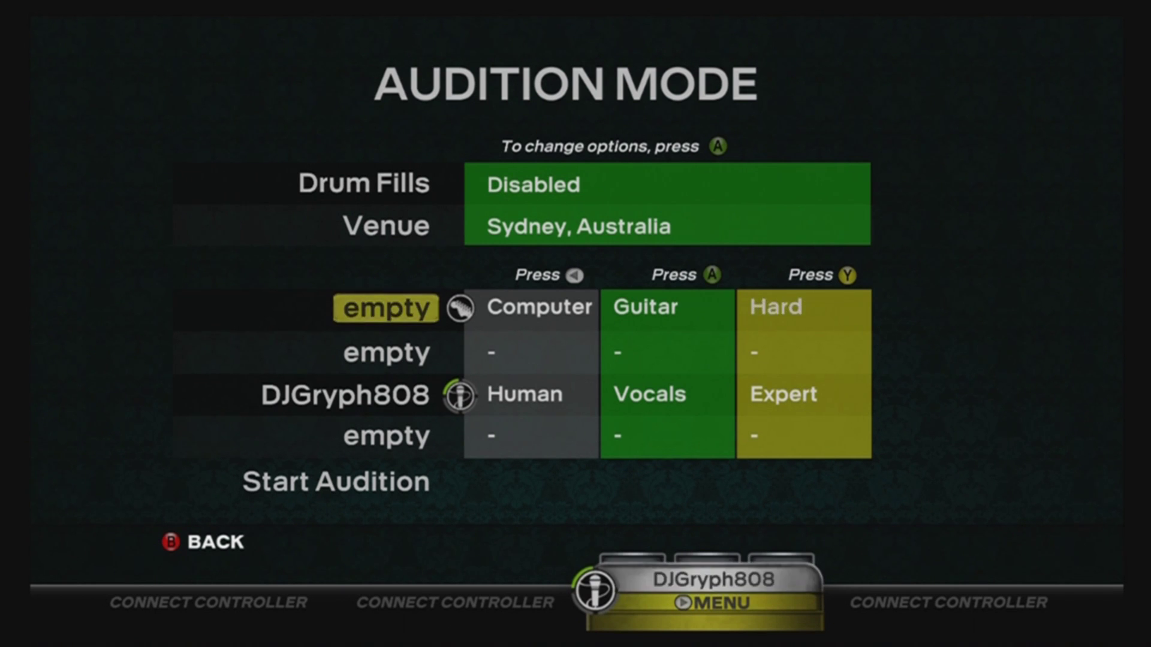
Step: Add computer Pro Drums, Harmony and Bass players in the remaining slots
{"action": "key", "text": "Down"}
{"action": "key", "text": "Left"}
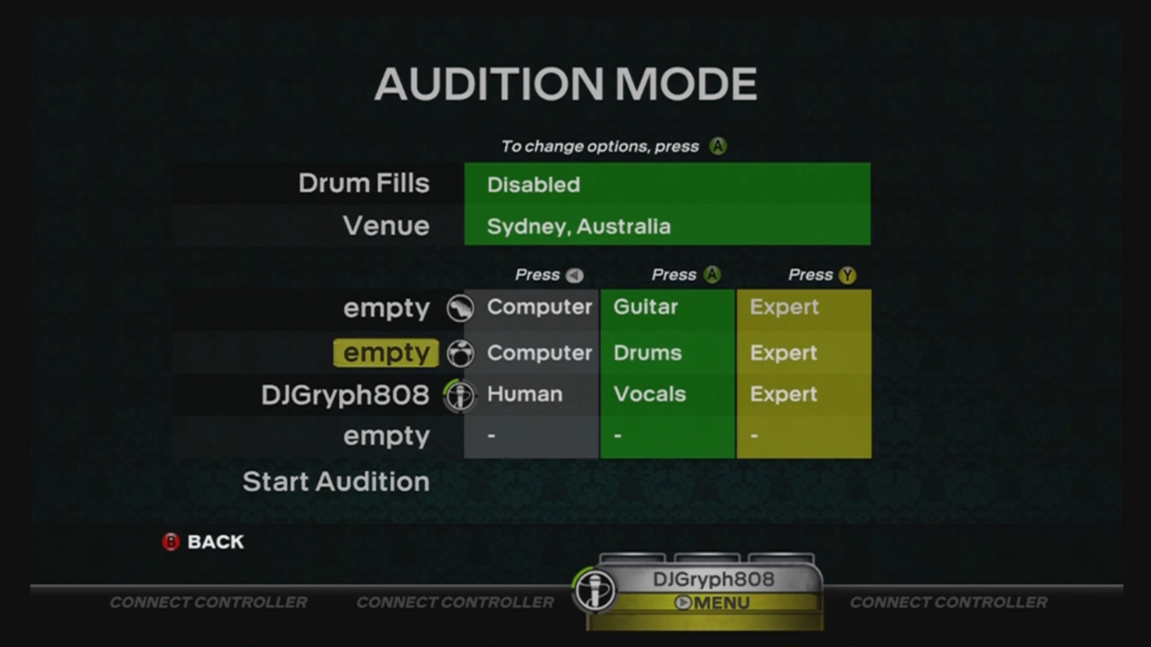
{"action": "key", "text": "a"}
{"action": "key", "text": "Down"}
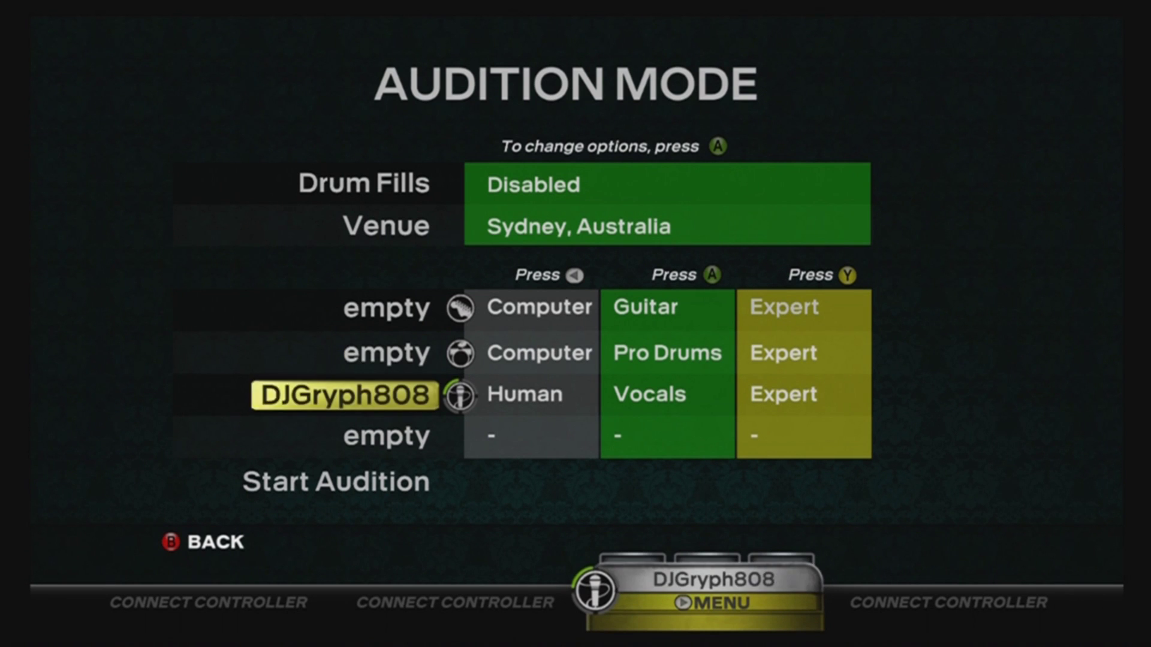
{"action": "key", "text": "Left"}
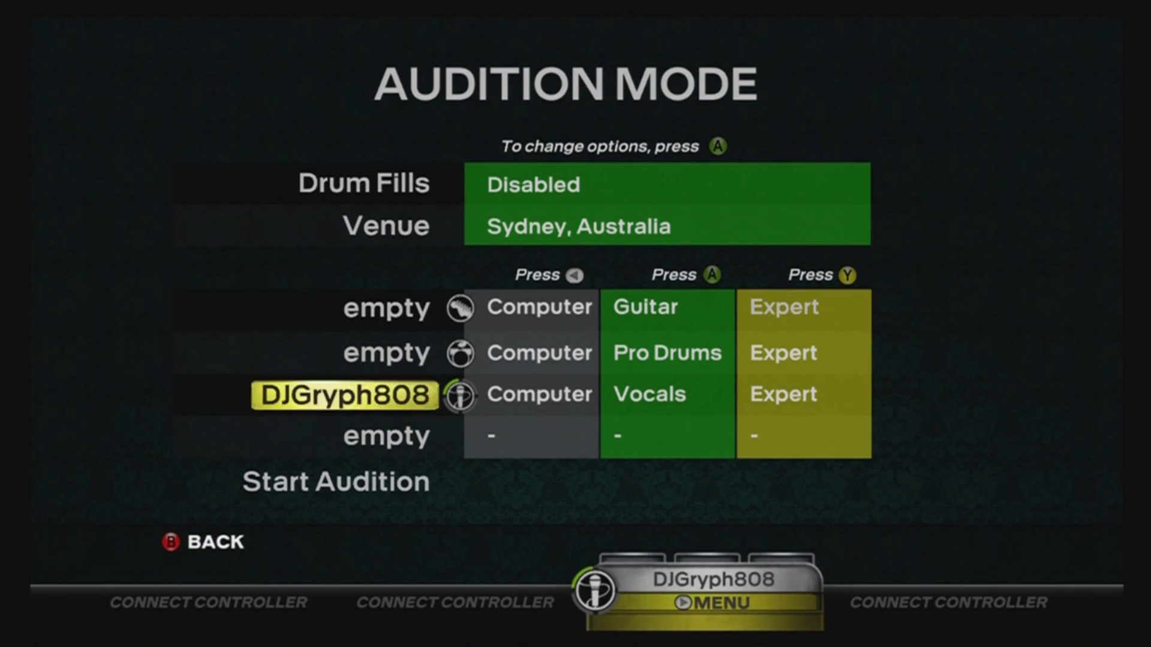
{"action": "key", "text": "a"}
{"action": "key", "text": "Down"}
{"action": "key", "text": "Left"}
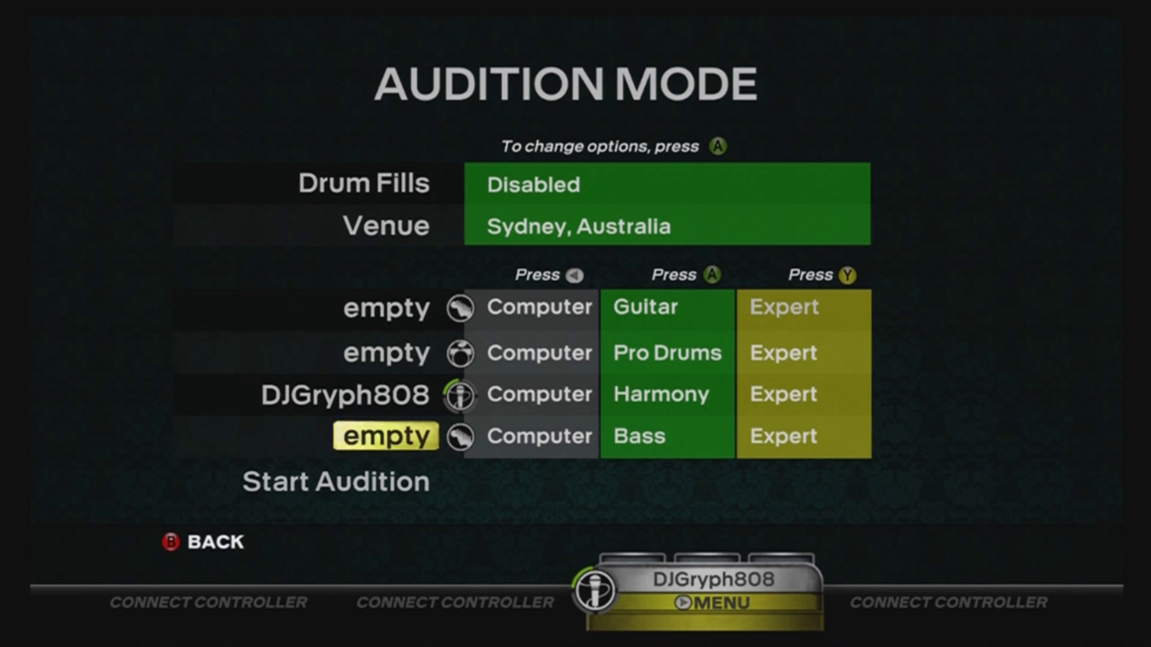
{"action": "key", "text": "Down"}
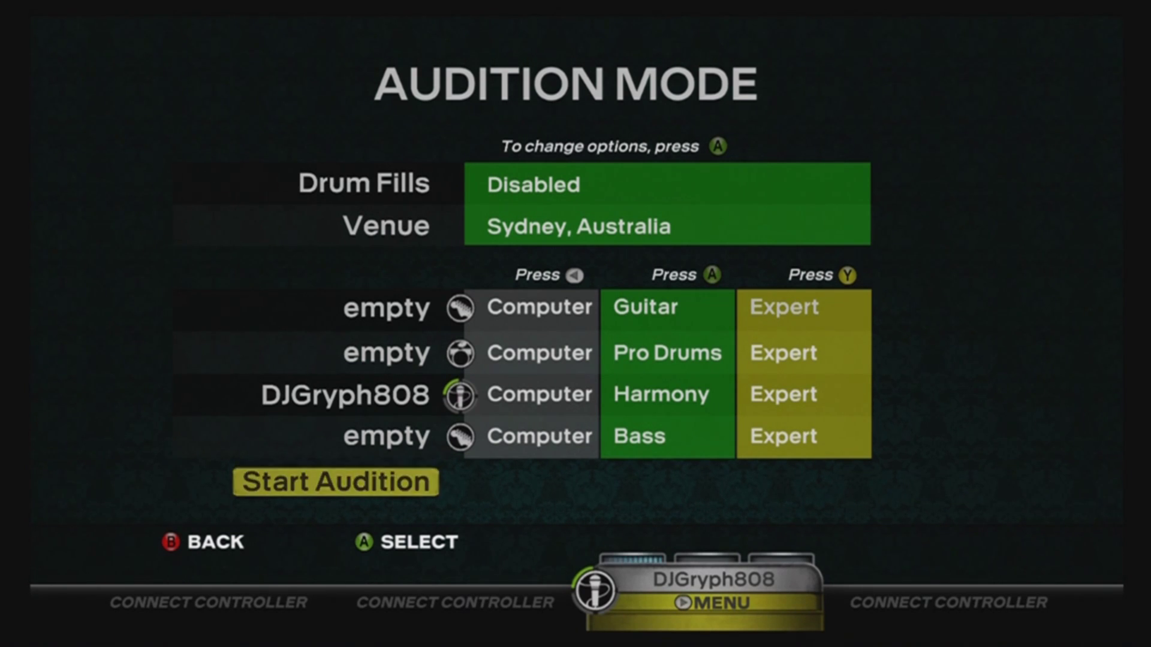
Step: Start the audition playthrough of 'Heartstrings' with four Expert computer players
{"action": "key", "text": "Return"}
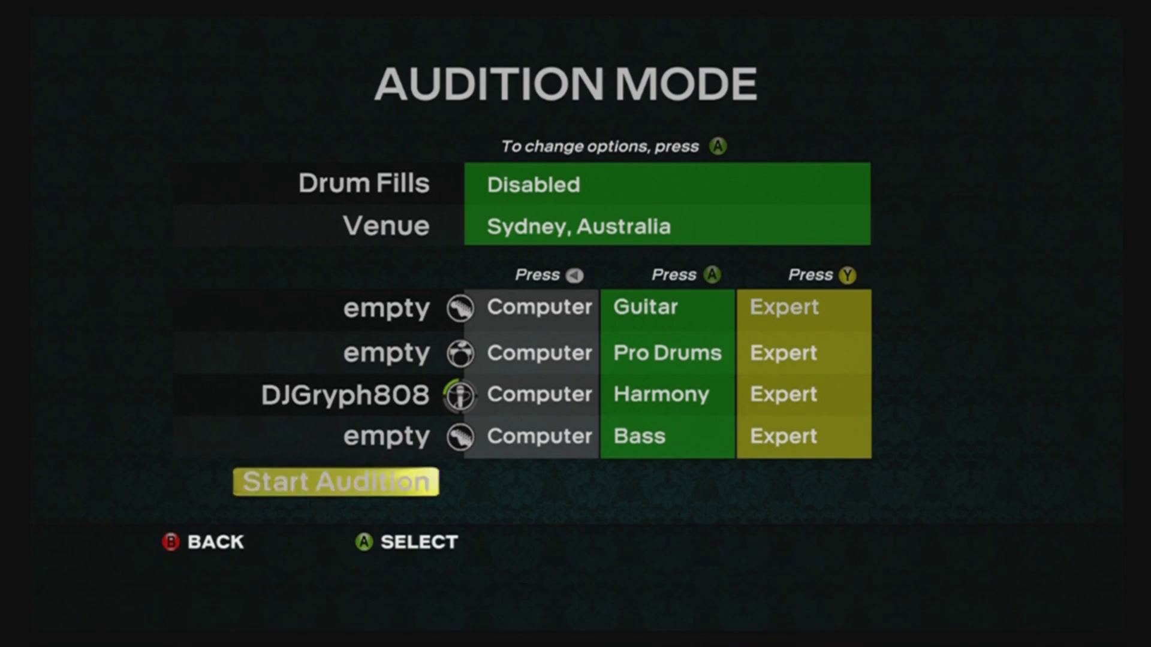